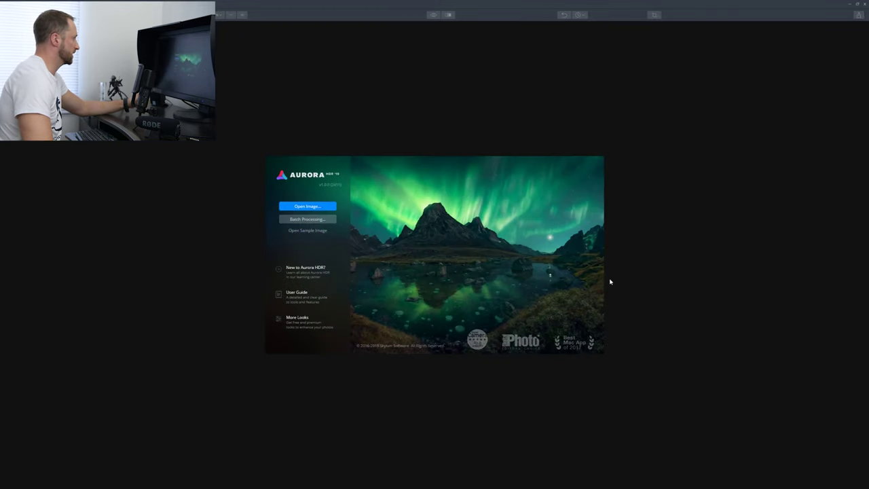
Load the six exterior DNG brackets, EV -4.3 to 2.2, into the HDR merge window.
left_click(325, 210)
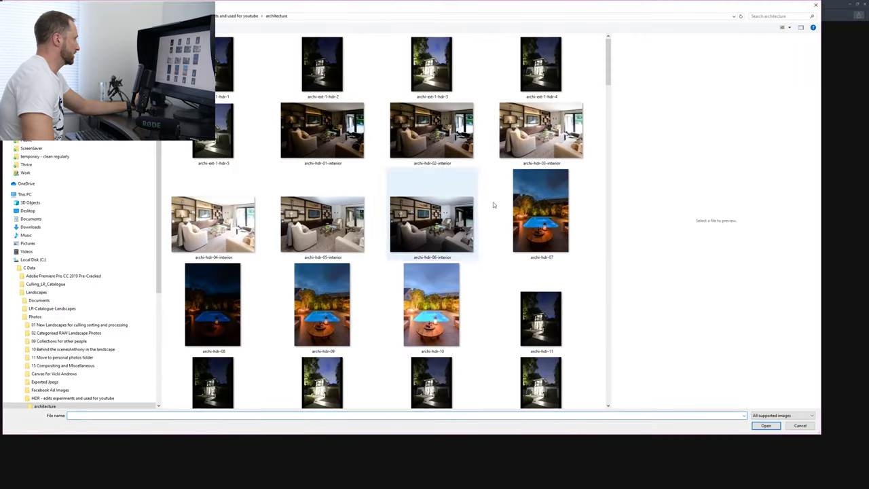
left_click_drag(608, 60, 626, 282)
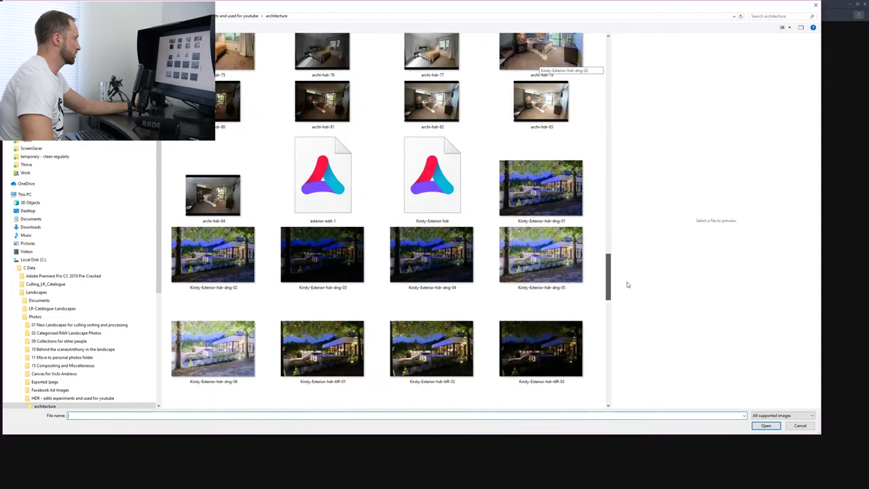
left_click(541, 188)
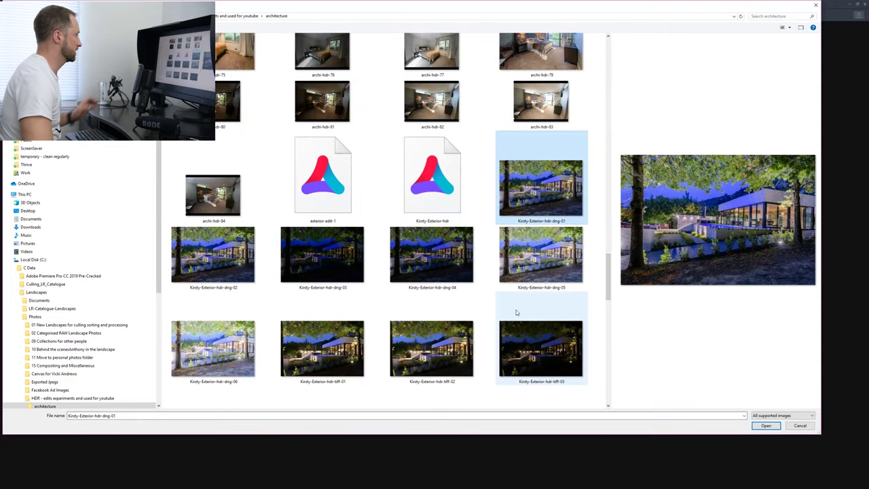
left_click(217, 354, "shift")
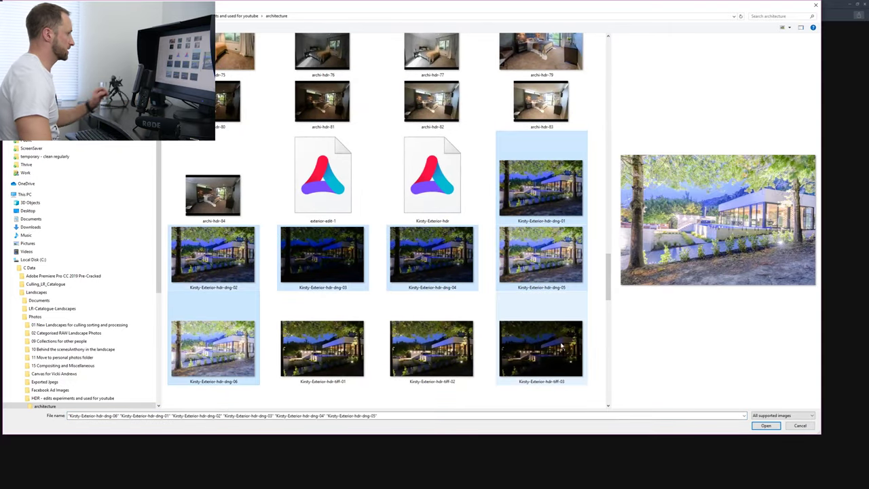
left_click(766, 425)
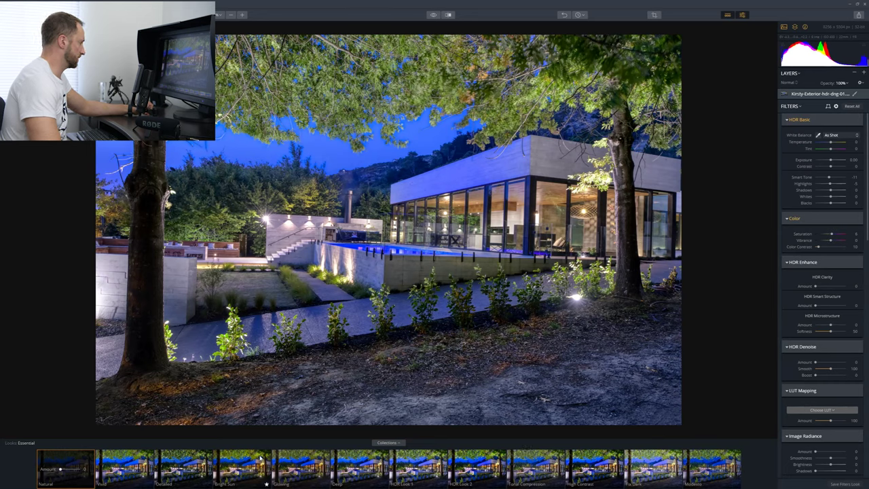
Bring up the Looks Categories list once the merged dusk house image opens.
left_click(388, 443)
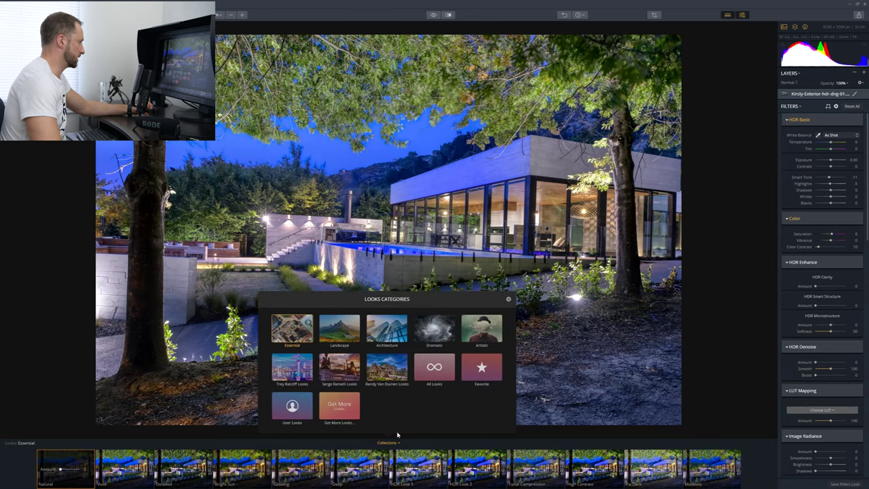
left_click(384, 343)
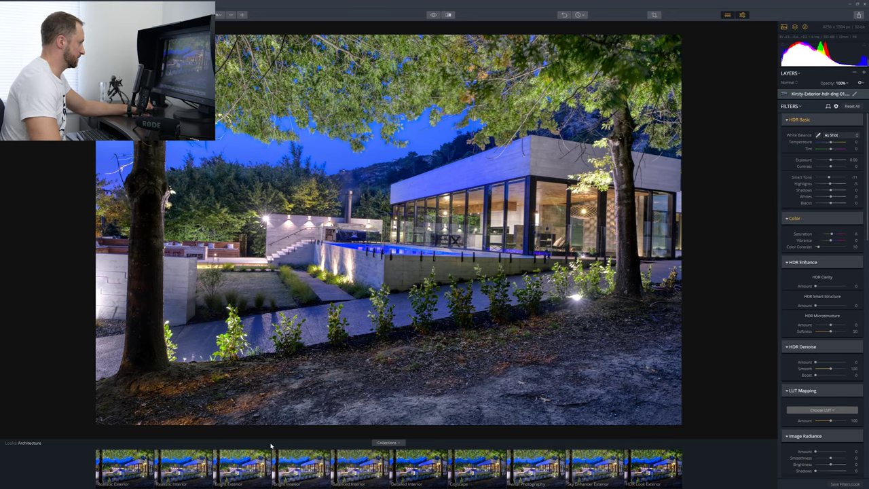
left_click(397, 444)
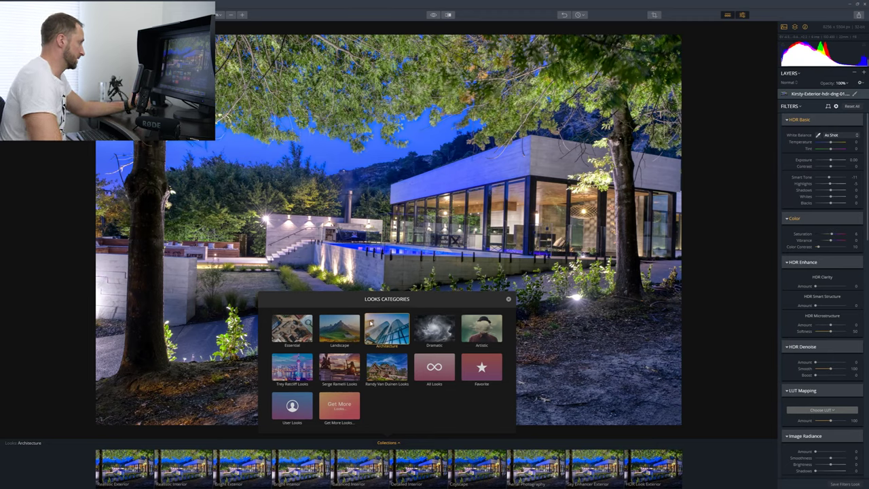
left_click(312, 329)
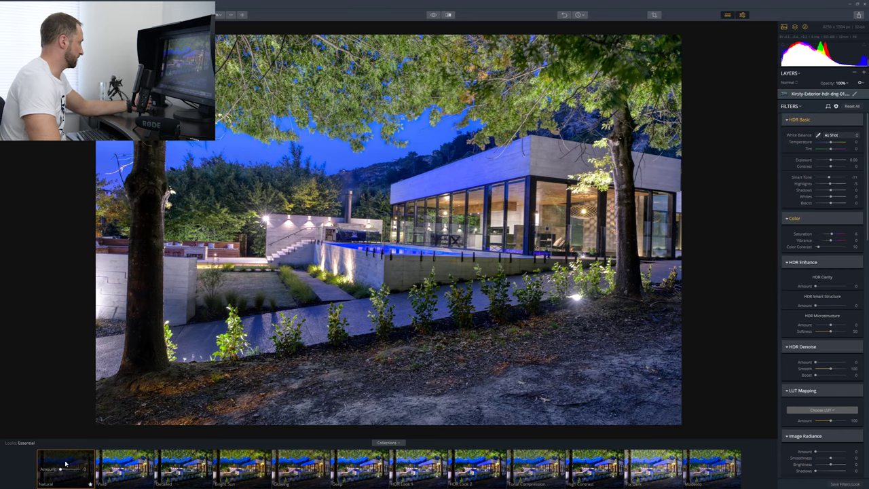
Adjust the Natural look's strength with its thumbnail Amount slider on the dusk house photo.
left_click_drag(63, 471, 86, 475)
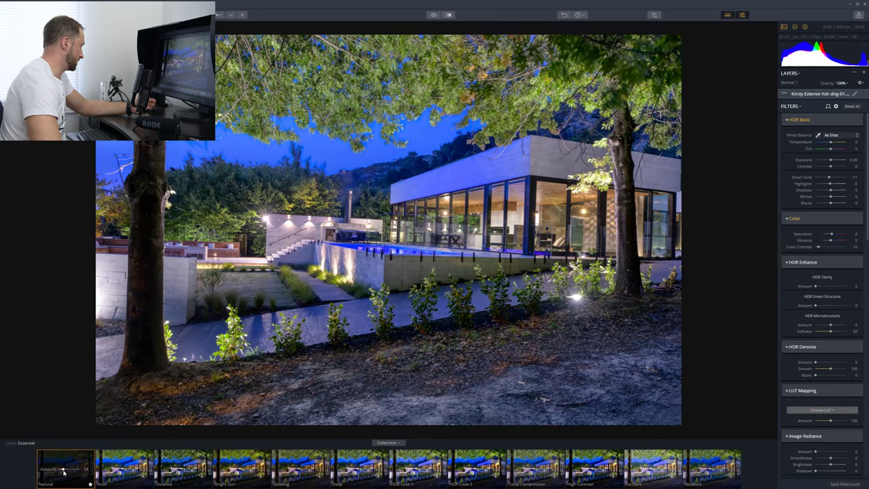
left_click_drag(63, 470, 77, 486)
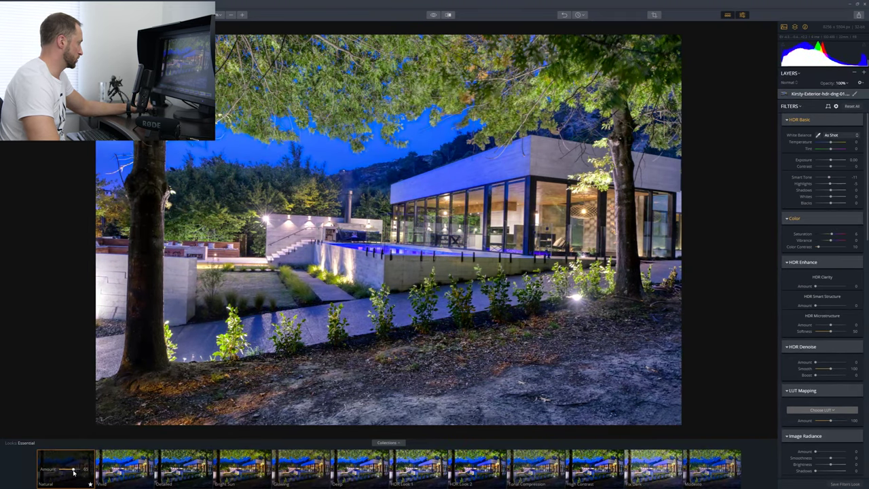
mouse_move(75, 486)
left_mouse_down()
mouse_move(106, 467)
mouse_move(70, 484)
left_mouse_up()
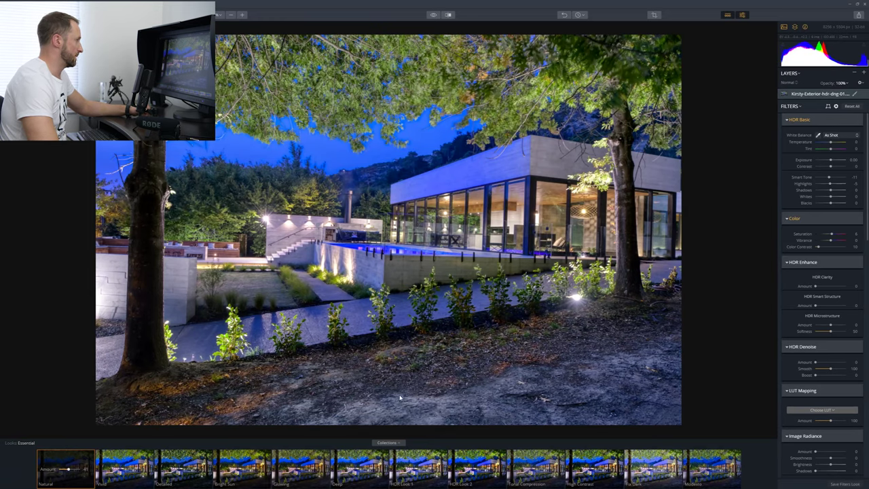
Lift Shadows, adjust Highlights, Whites and Blacks, and set Contrast to about -33.
left_click_drag(828, 190, 834, 192)
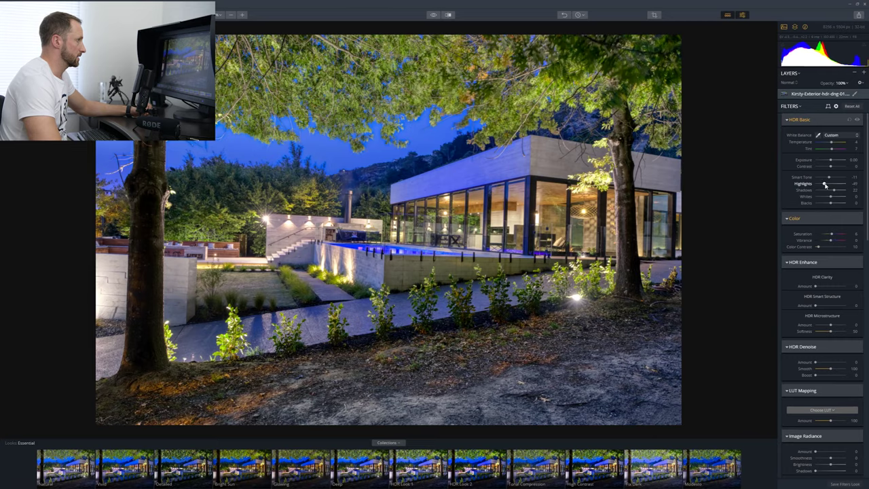
left_click_drag(840, 189, 834, 189)
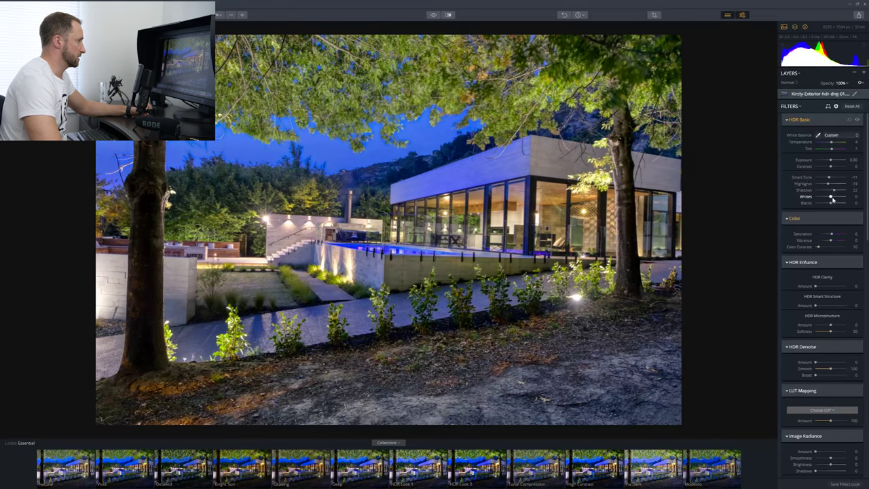
mouse_move(830, 196)
left_mouse_down()
mouse_move(865, 200)
mouse_move(828, 202)
left_mouse_up()
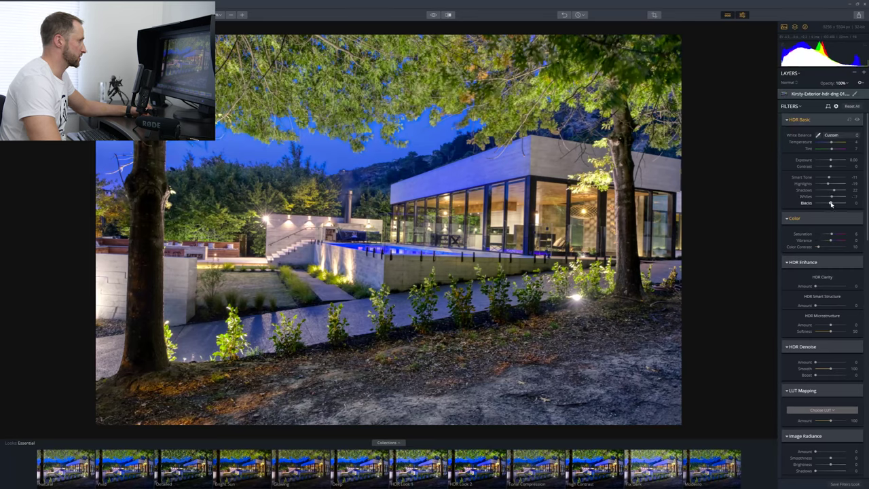
left_click_drag(827, 204, 830, 203)
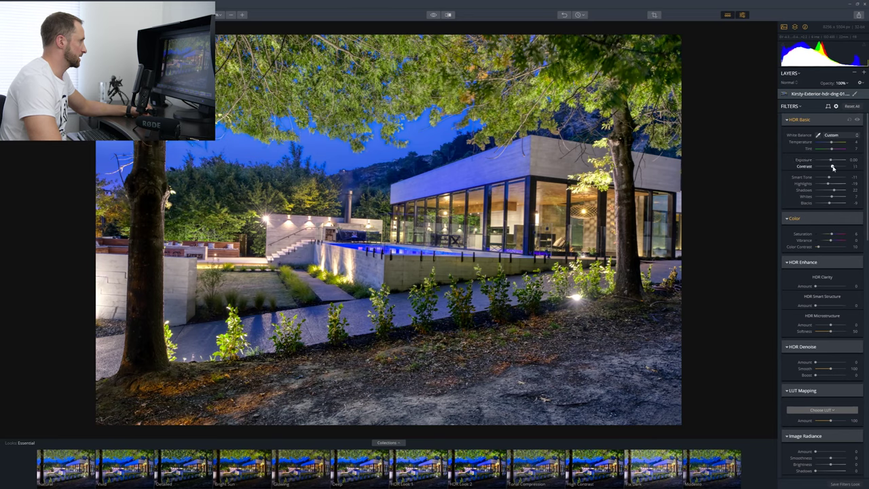
left_click_drag(833, 168, 799, 165)
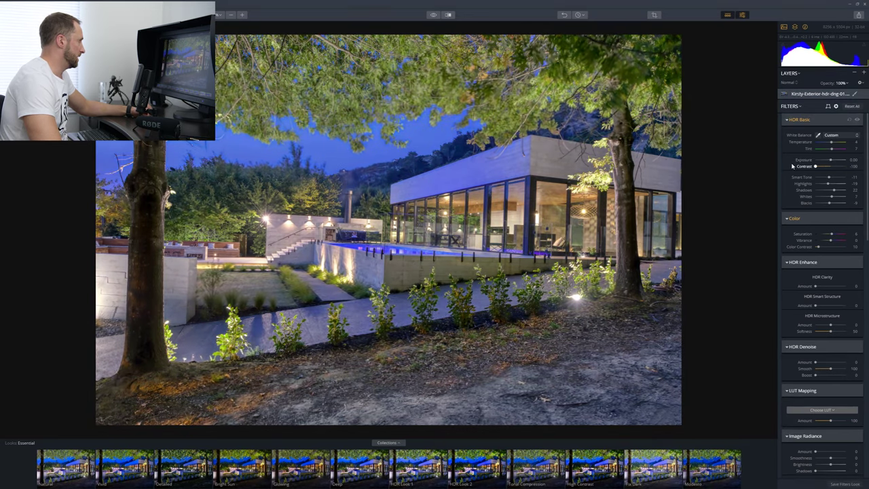
left_click_drag(815, 166, 828, 175)
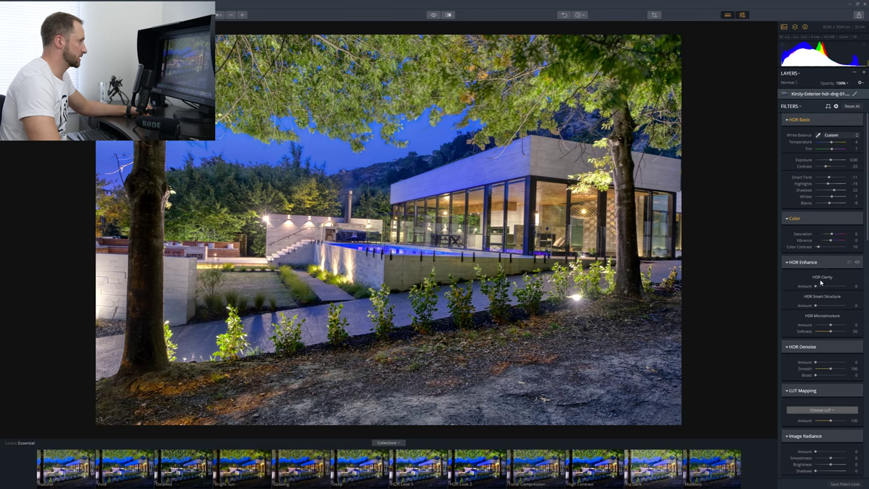
Add small HDR Clarity and Smart Structure amounts, resetting the sliders when overdone.
left_click_drag(815, 286, 852, 287)
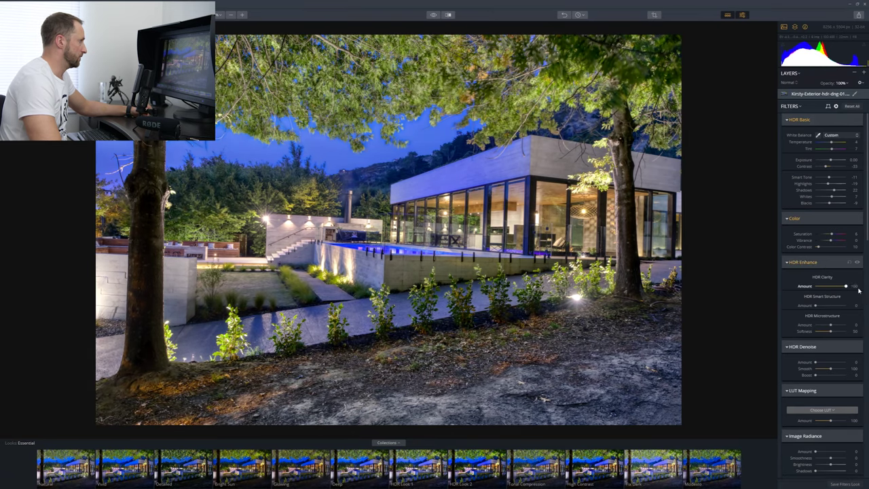
double_click(814, 286)
left_click_drag(814, 286, 819, 287)
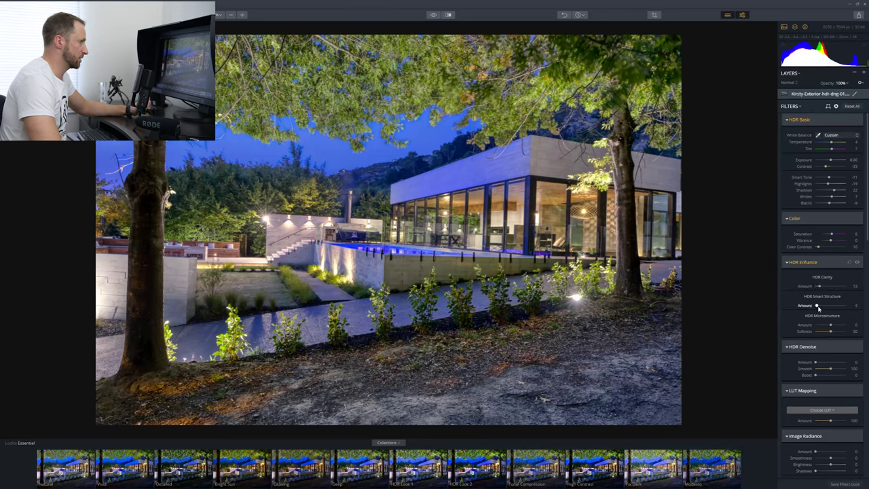
left_click_drag(819, 308, 845, 305)
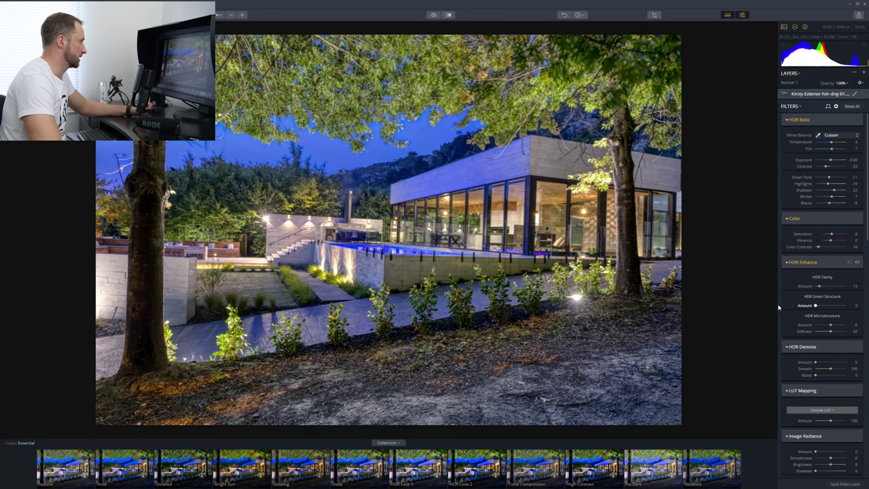
double_click(801, 306)
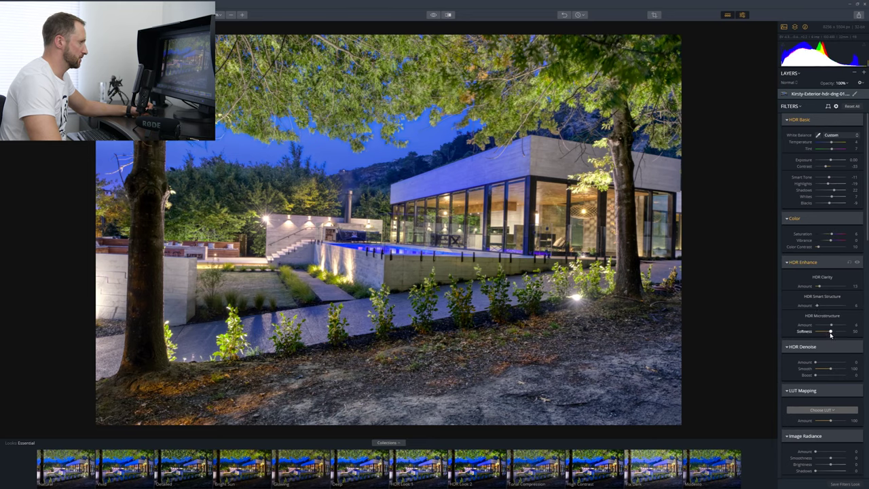
Set the HDR Denoise Amount to 17, leaving Smooth at 100.
scroll(814, 360, "down", 2)
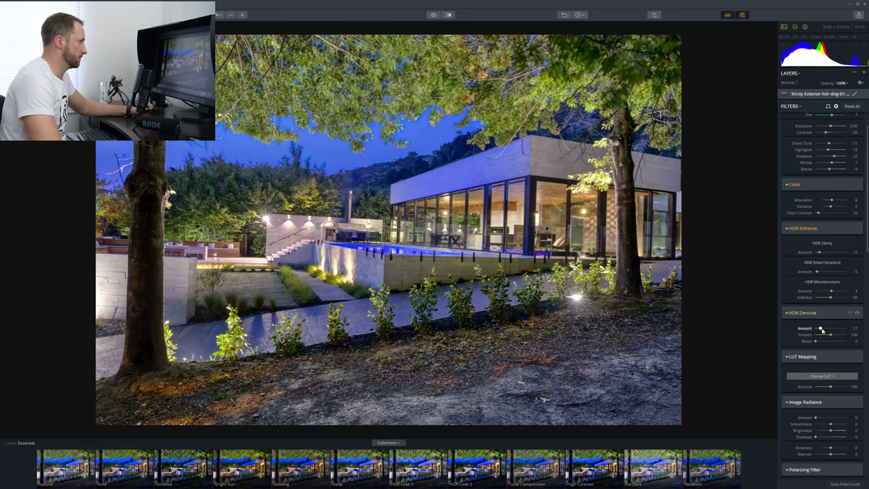
left_click_drag(820, 329, 822, 329)
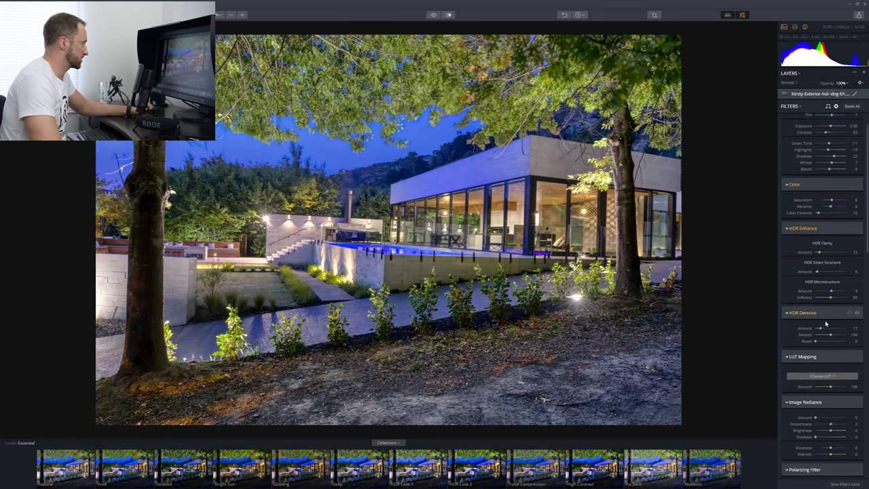
scroll(821, 343, "down", 6)
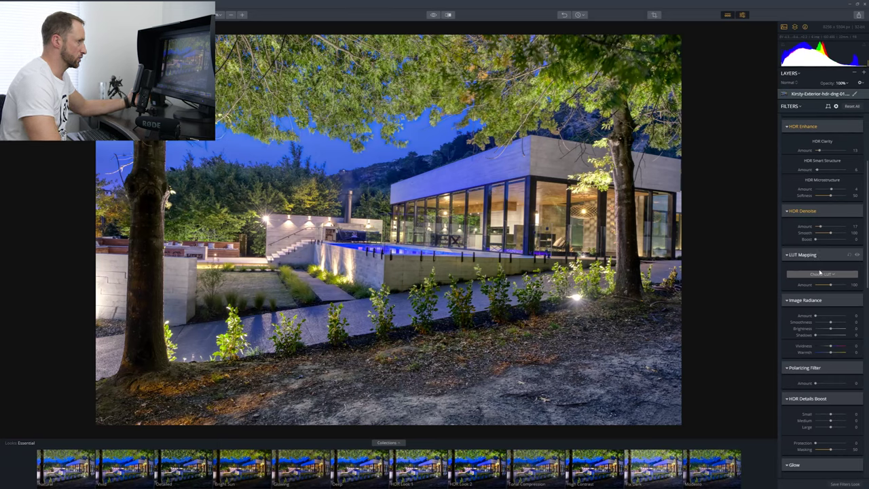
Apply the Spartan LUT in LUT Mapping and lower its Amount to 36.
left_click(820, 273)
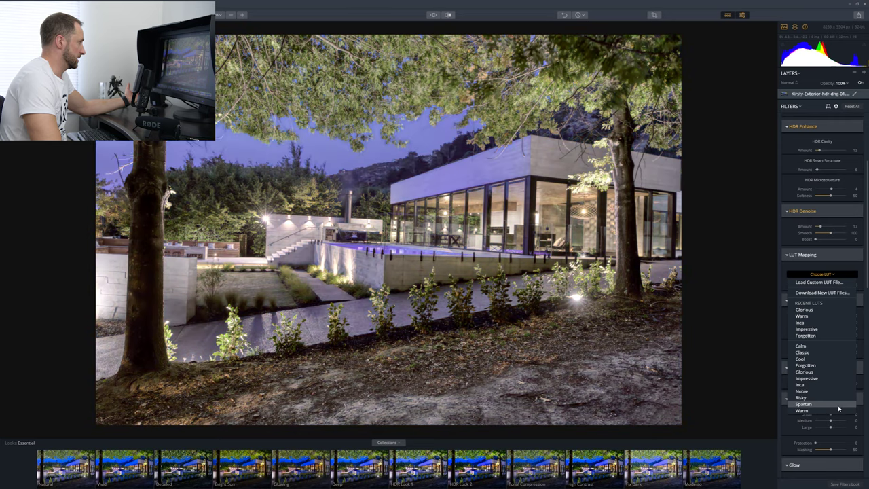
left_click(837, 405)
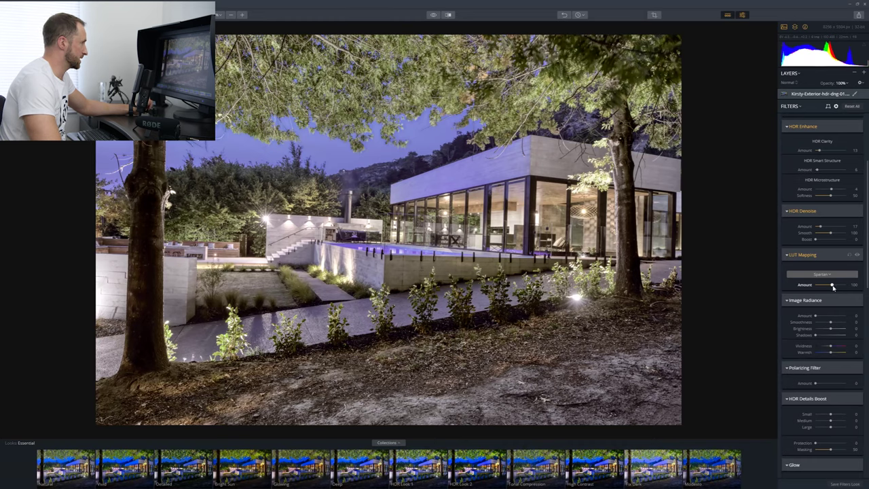
mouse_move(833, 287)
left_mouse_down()
mouse_move(796, 283)
mouse_move(823, 296)
left_mouse_up()
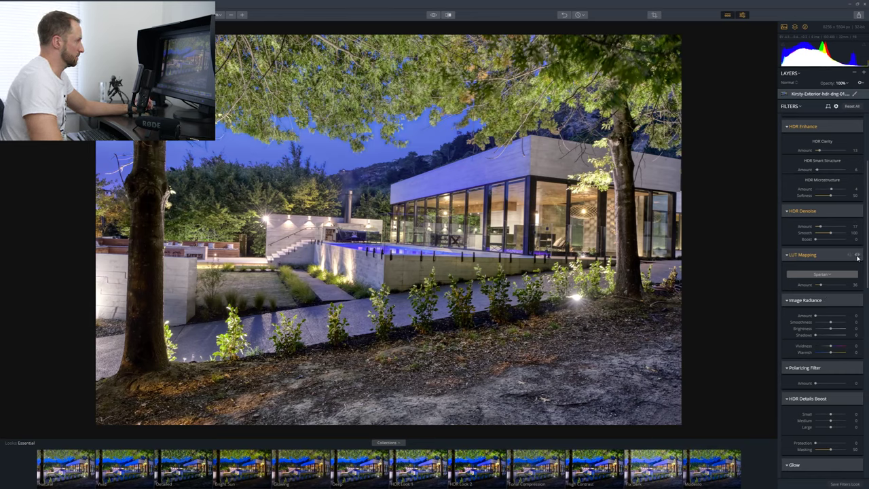
Toggle LUT Mapping off and on twice to compare, then collapse its settings.
left_click(857, 256)
left_click(857, 256)
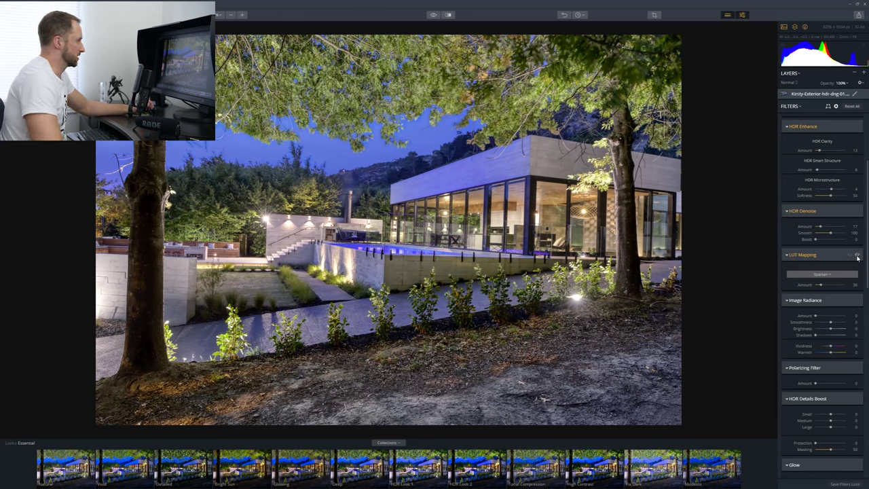
left_click(857, 256)
left_click(857, 255)
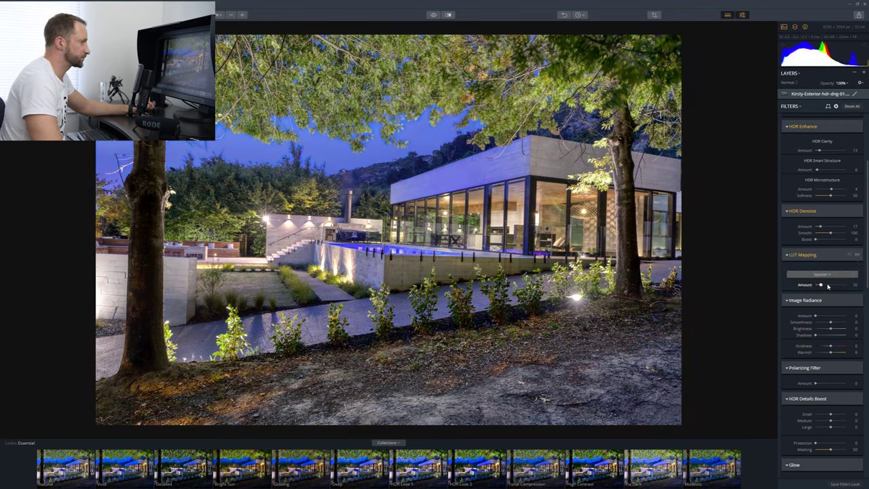
left_click(814, 255)
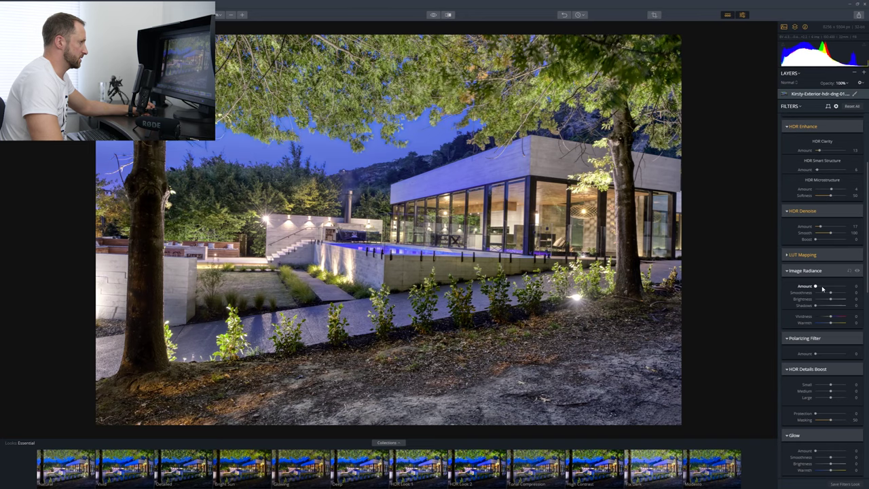
Set Image Radiance Amount to about 27; preview the Polarizing Filter, then return it to 0.
mouse_move(815, 286)
left_mouse_down()
mouse_move(844, 292)
mouse_move(827, 294)
left_mouse_up()
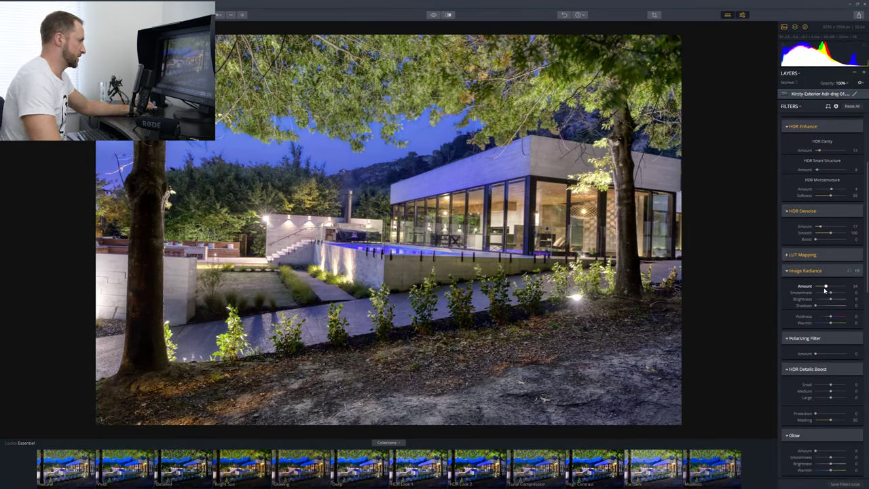
left_click_drag(825, 289, 827, 287)
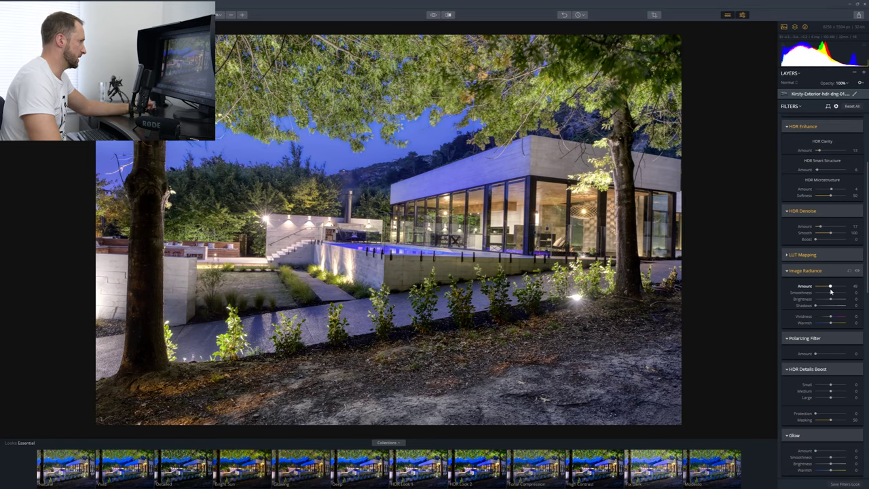
left_click_drag(827, 291, 826, 290)
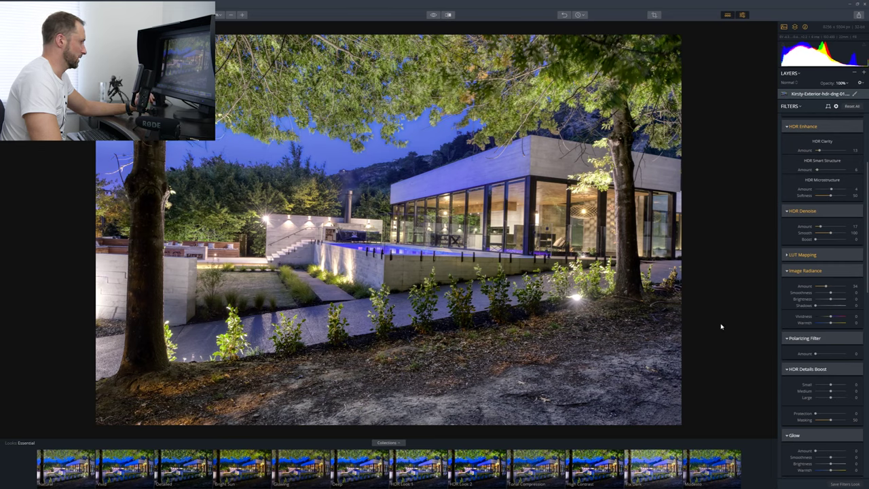
left_click_drag(825, 287, 858, 299)
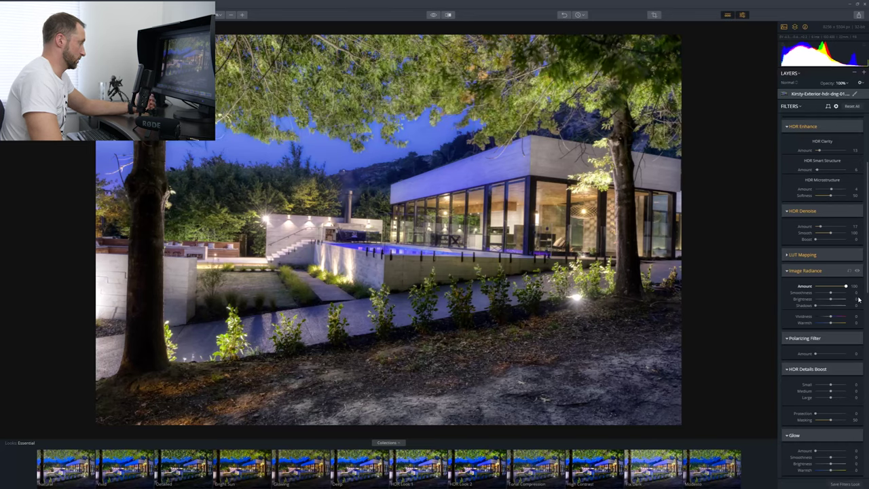
left_click_drag(845, 286, 822, 289)
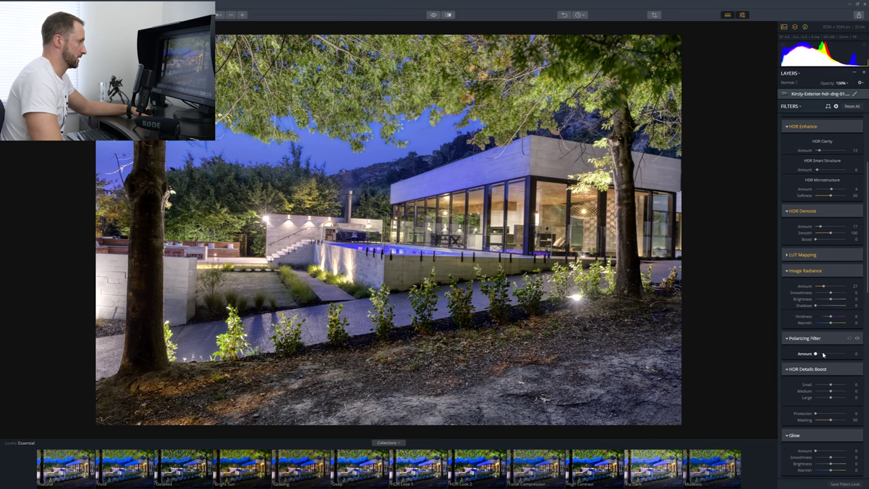
left_click_drag(816, 355, 863, 353)
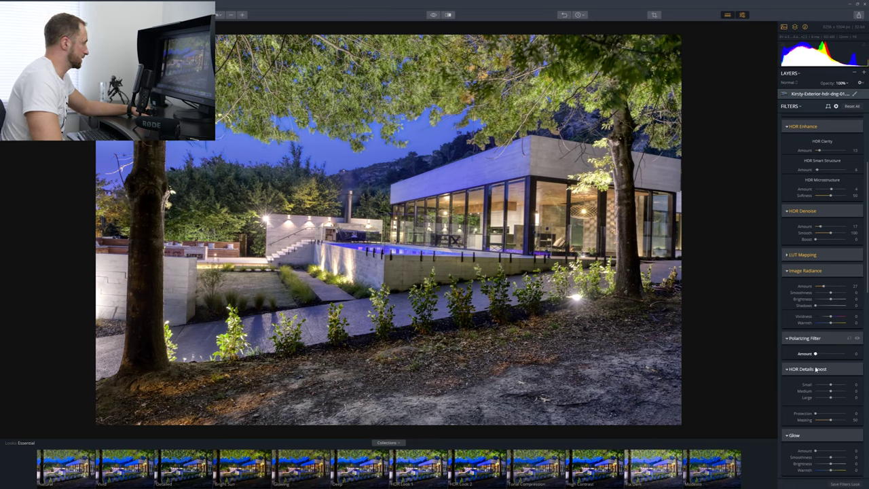
left_click_drag(845, 353, 809, 367)
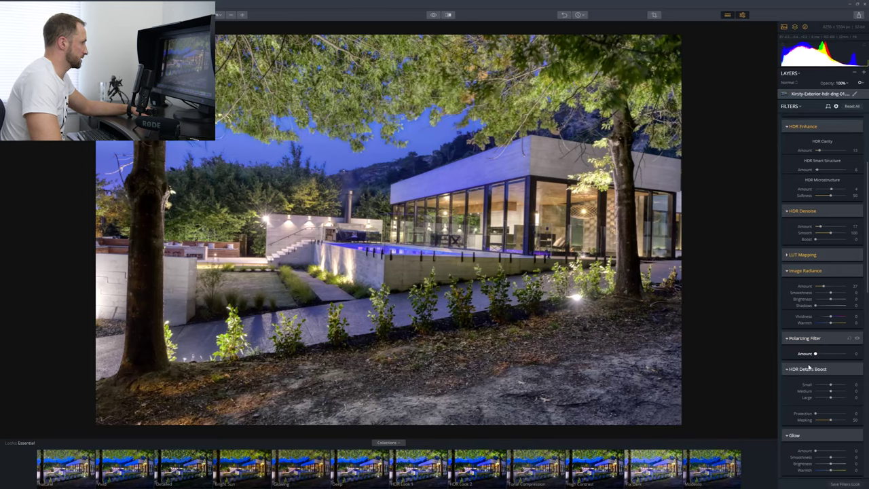
Set HDR Details Boost to Small 11, Medium 16 and Large 18.
scroll(822, 397, "down", 3)
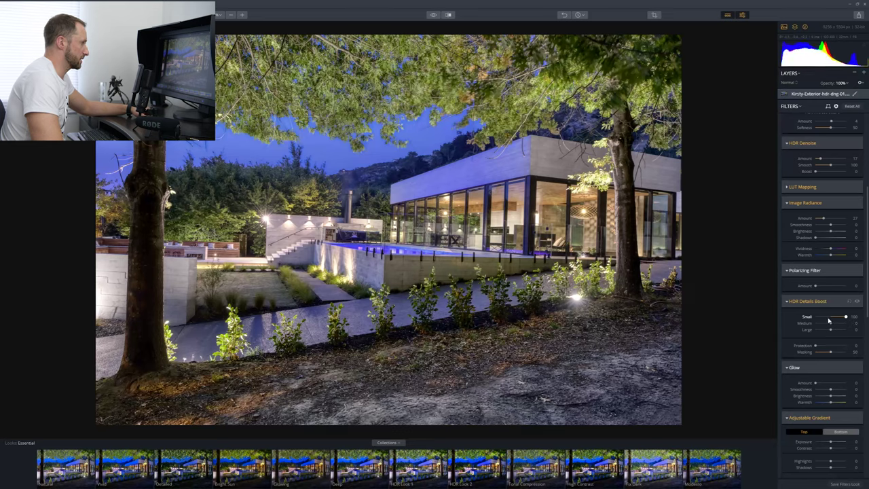
left_click_drag(830, 325, 846, 324)
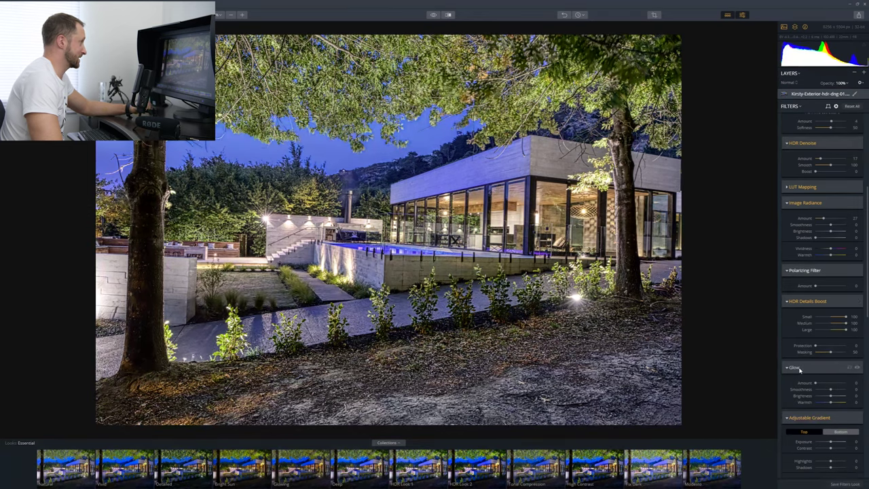
left_click(845, 329)
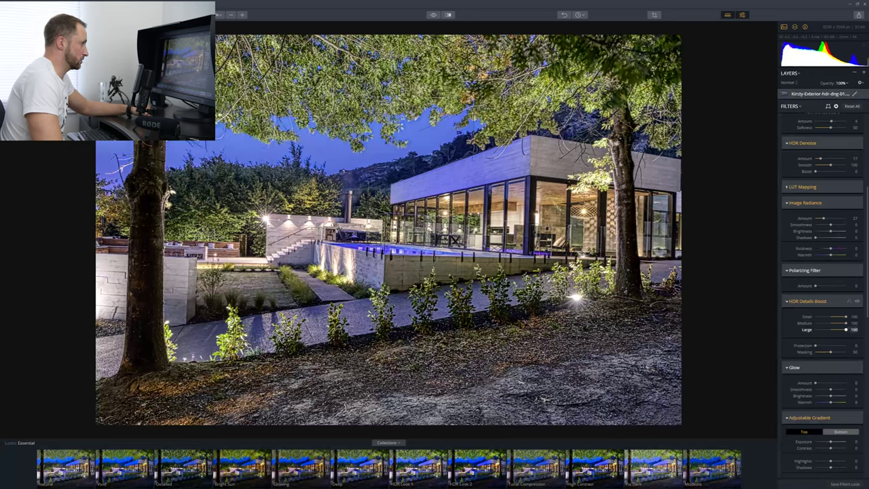
left_click_drag(847, 331, 838, 331)
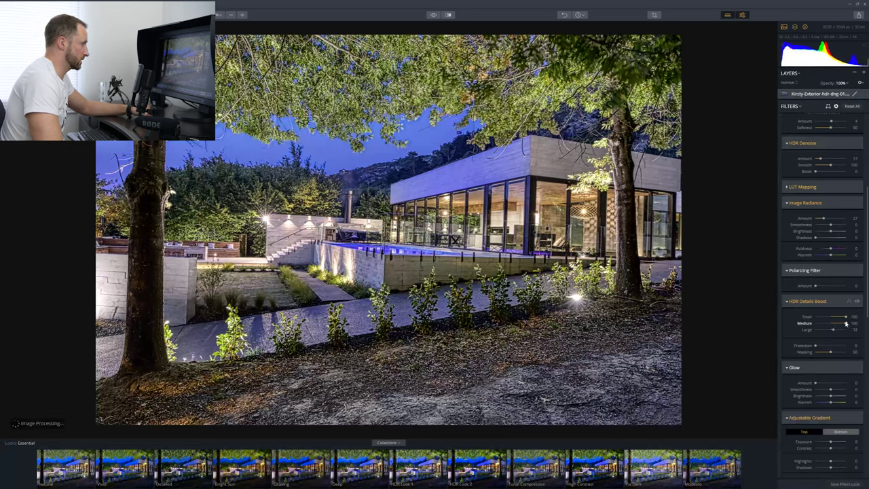
mouse_move(845, 325)
left_mouse_down()
mouse_move(833, 326)
mouse_move(833, 319)
left_mouse_up()
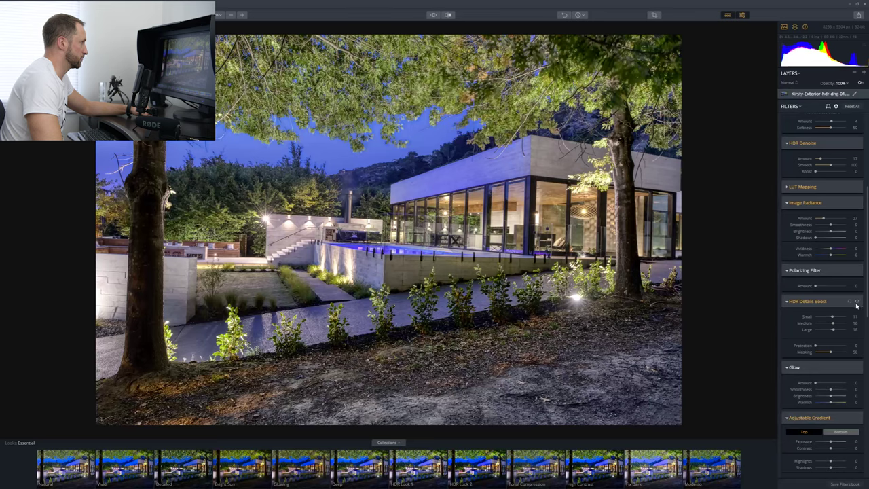
Toggle HDR Details Boost off and on twice to compare the result.
left_click(857, 302)
left_click(857, 302)
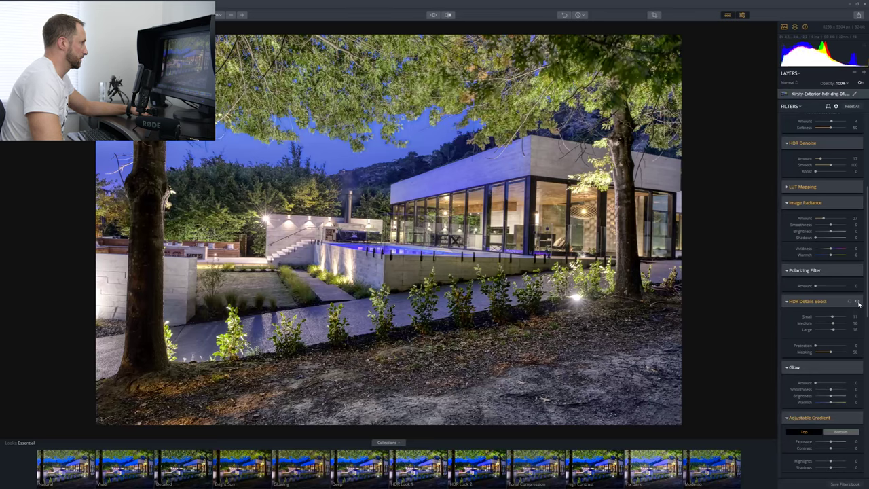
left_click(858, 302)
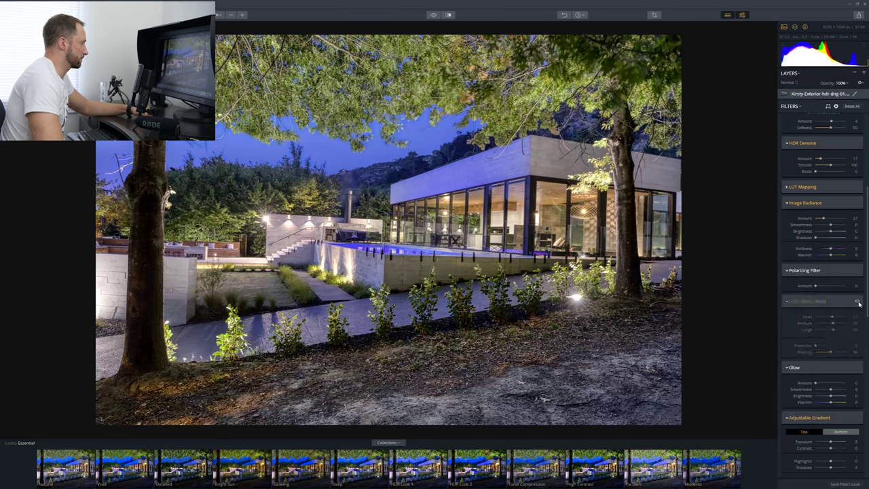
left_click(857, 302)
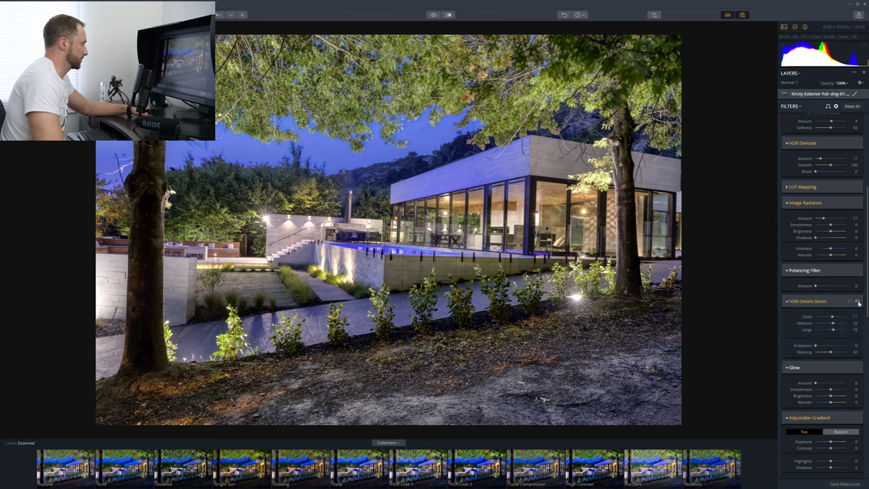
Collapse Adjustable Gradient and raise the Tone Curve midpoint to brighten the midtones.
scroll(818, 359, "down", 3)
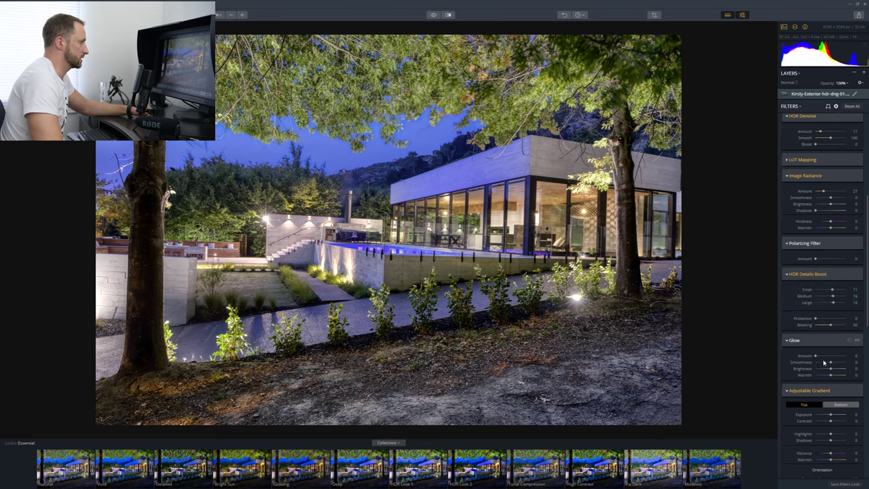
scroll(815, 340, "down", 3)
left_click(807, 228)
mouse_move(819, 306)
left_mouse_down()
mouse_move(817, 286)
mouse_move(815, 314)
mouse_move(820, 302)
left_mouse_up()
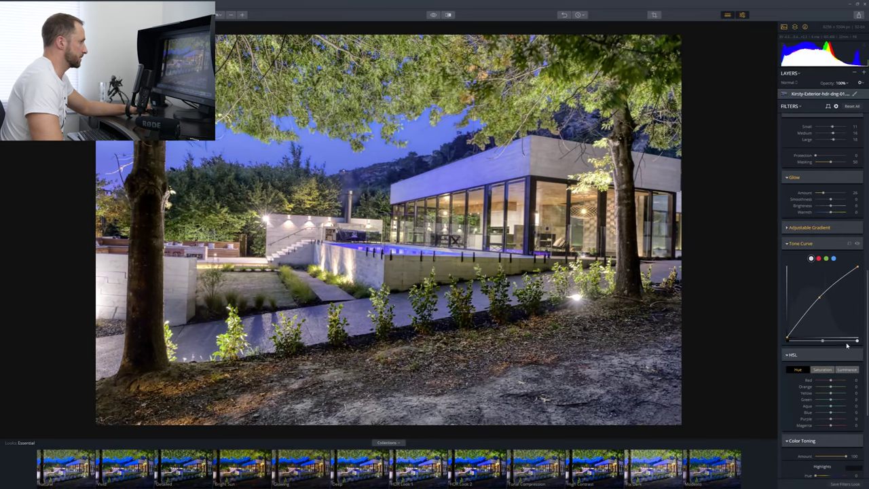
Lower HSL Saturation to Yellow -47, Green -60, Aqua -16, and start Dodge & Burn painting.
scroll(824, 353, "down", 5)
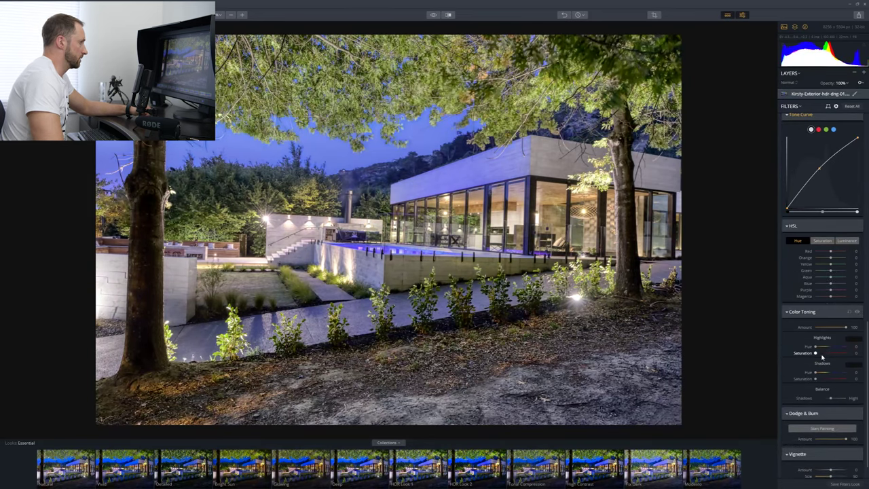
scroll(821, 356, "down", 1)
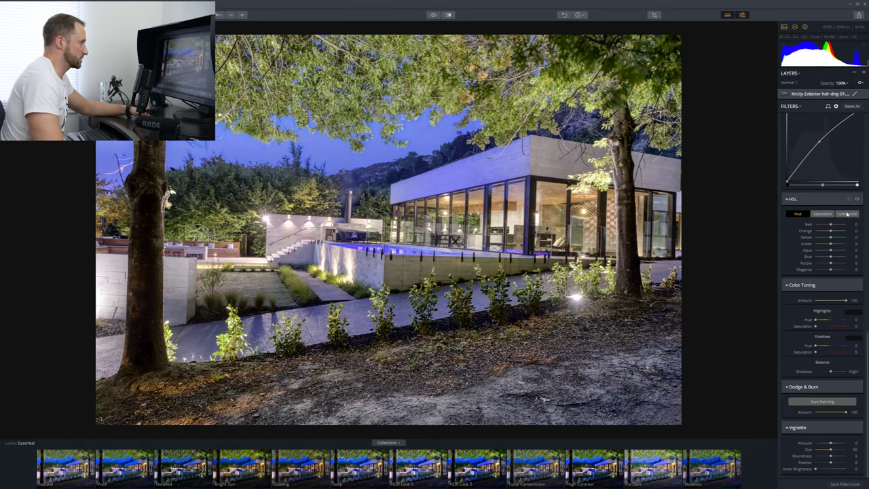
left_click(827, 216)
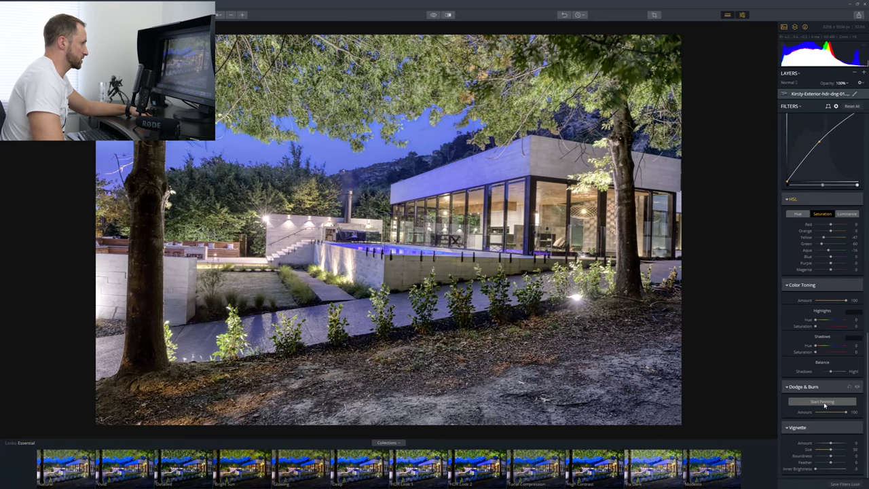
left_click(822, 401)
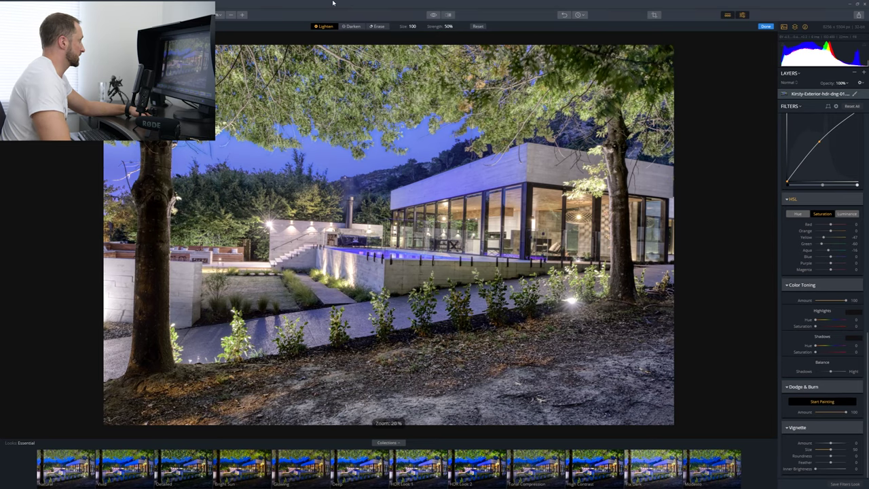
Switch the Dodge & Burn brush to Darken at 20% strength and enlarge it.
left_click(352, 26)
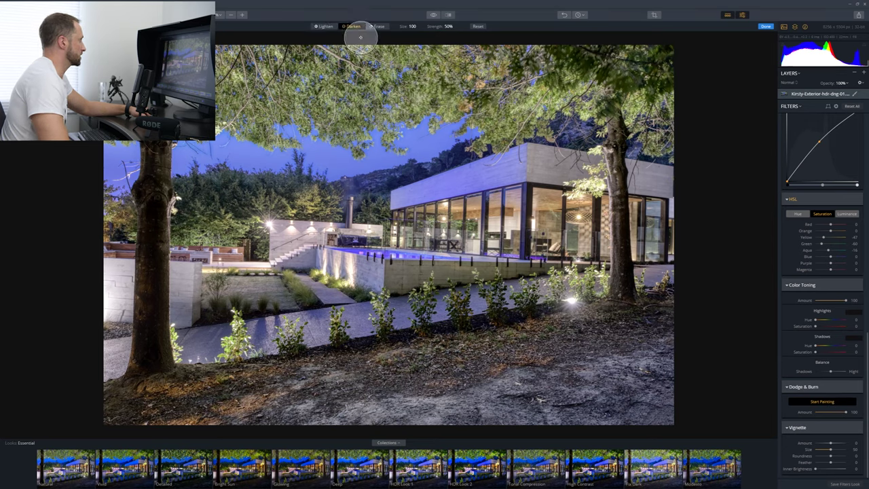
left_click(457, 27)
left_click(440, 42)
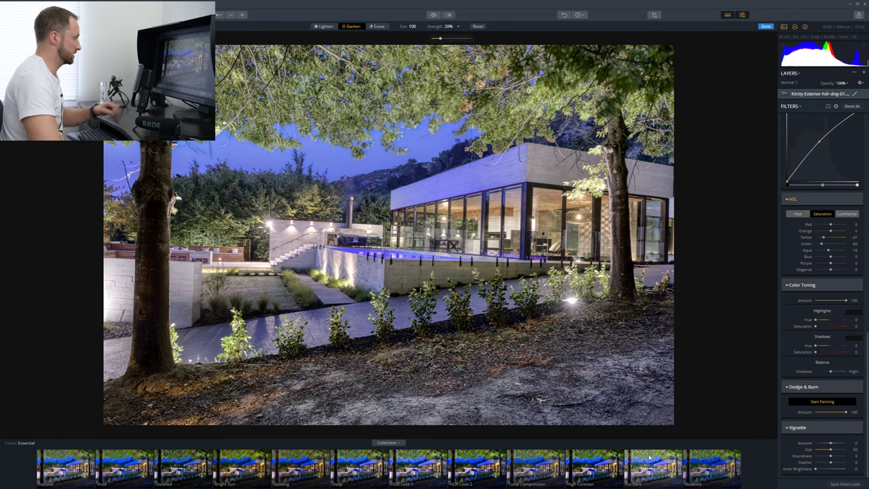
key("bracketright")
key("bracketright")
key("bracketright")
key("bracketright")
key("bracketright")
key("bracketright")
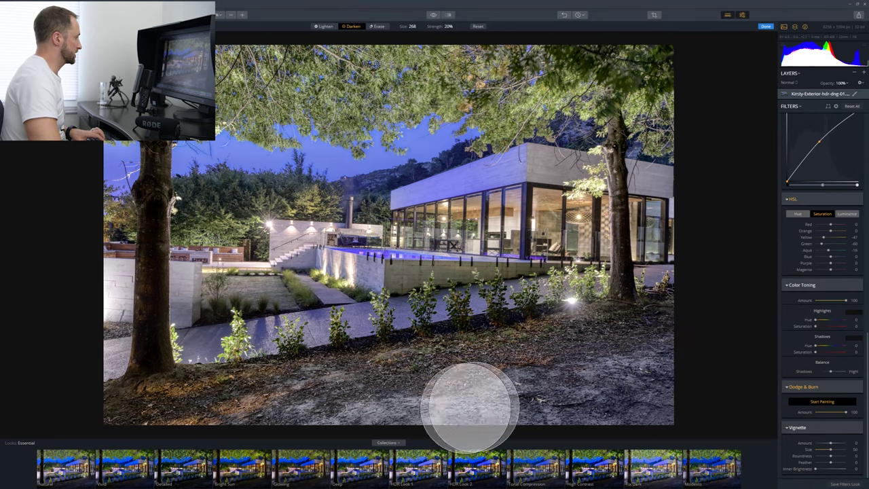
key("bracketright")
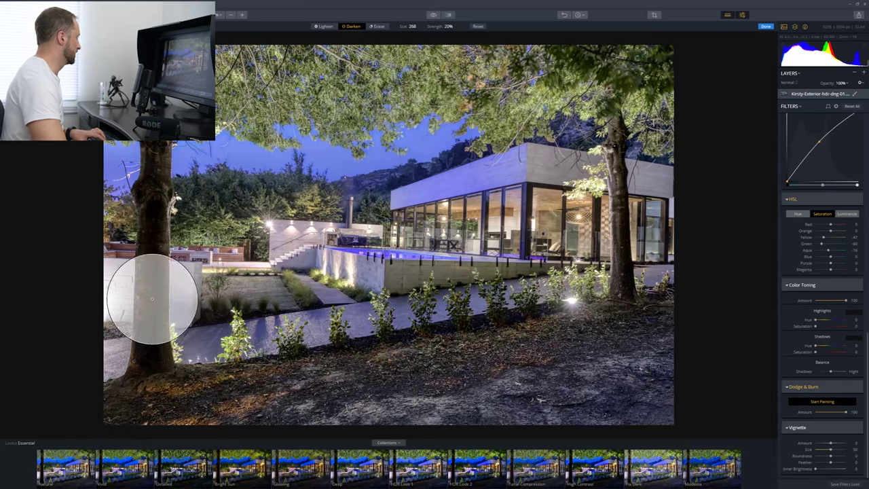
Burn in the left tree trunk, upper foliage and trees behind the wall, resizing the brush to fit each.
key("bracketleft")
key("bracketleft")
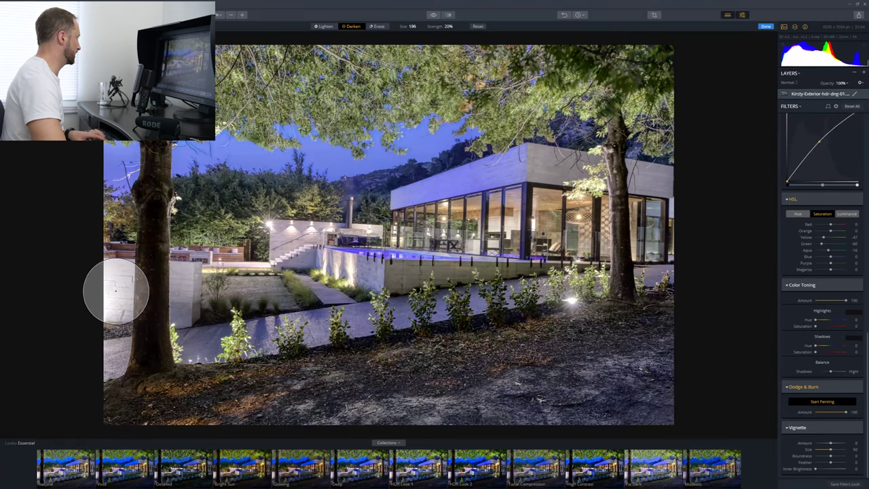
key("bracketleft")
key("bracketleft")
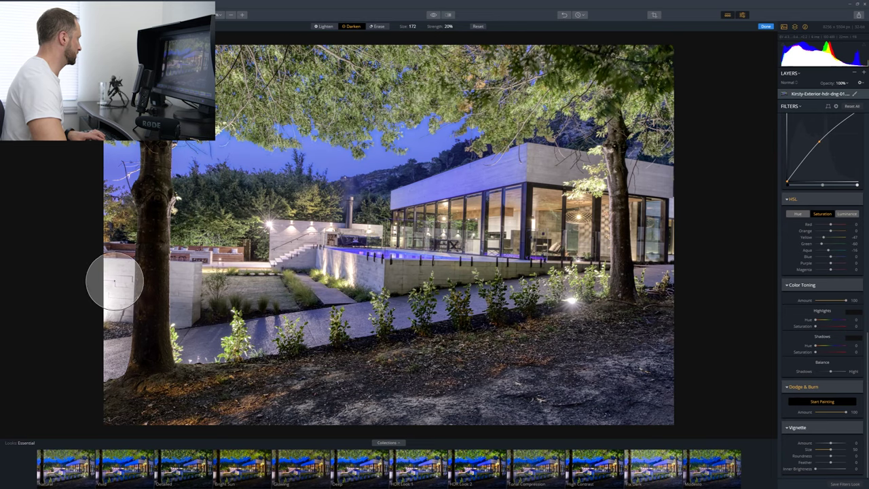
key("bracketleft")
key("bracketleft")
key("bracketleft")
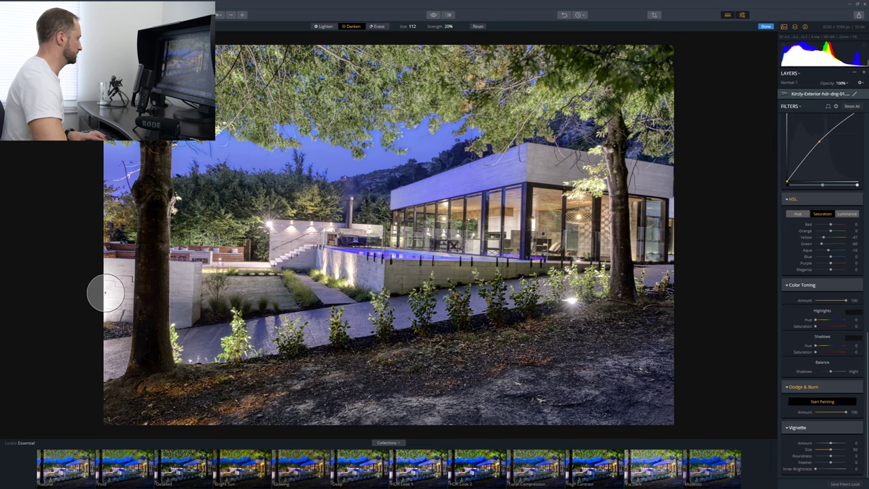
key("bracketright")
key("bracketright")
key("bracketright")
key("bracketright")
key("bracketright")
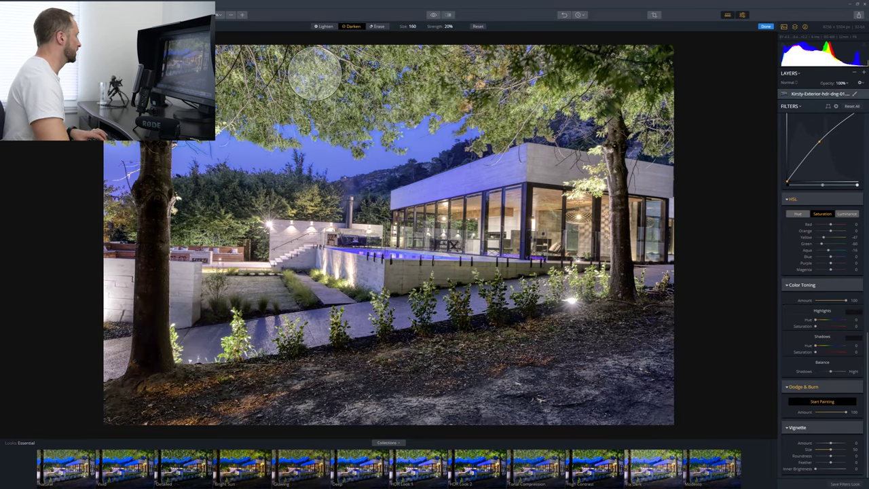
key("bracketright")
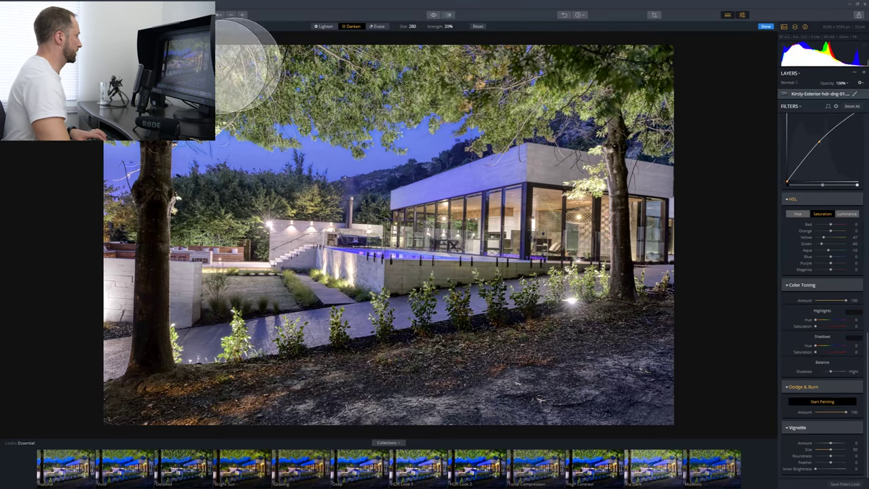
key("bracketleft")
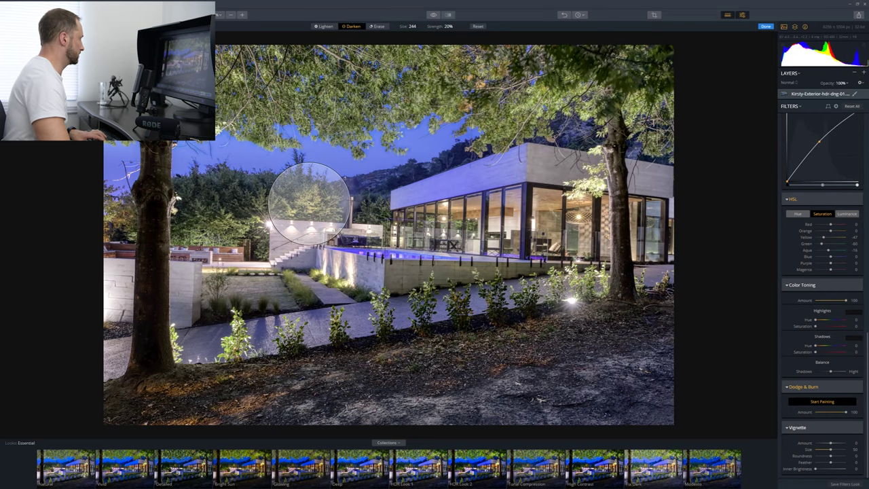
key("bracketleft")
key("bracketleft")
key("bracketleft")
key("bracketleft")
key("bracketleft")
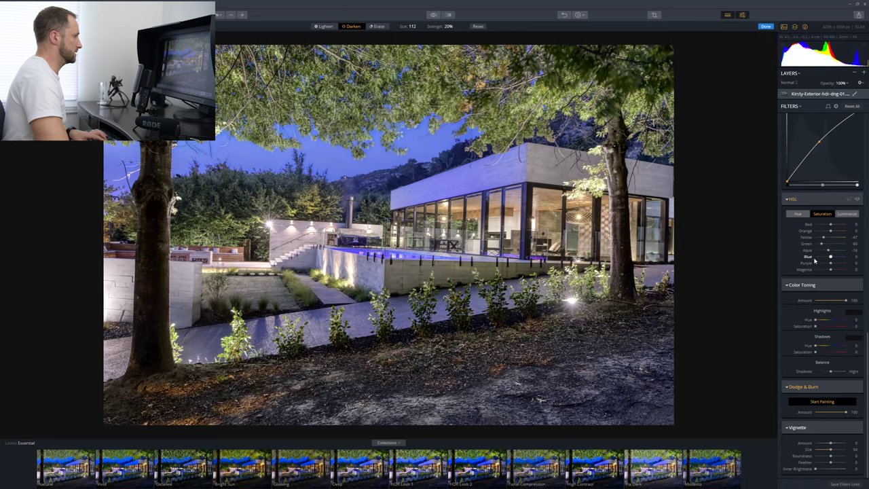
Toggle Dodge & Burn on and off to compare, leaving it off.
left_click(857, 387)
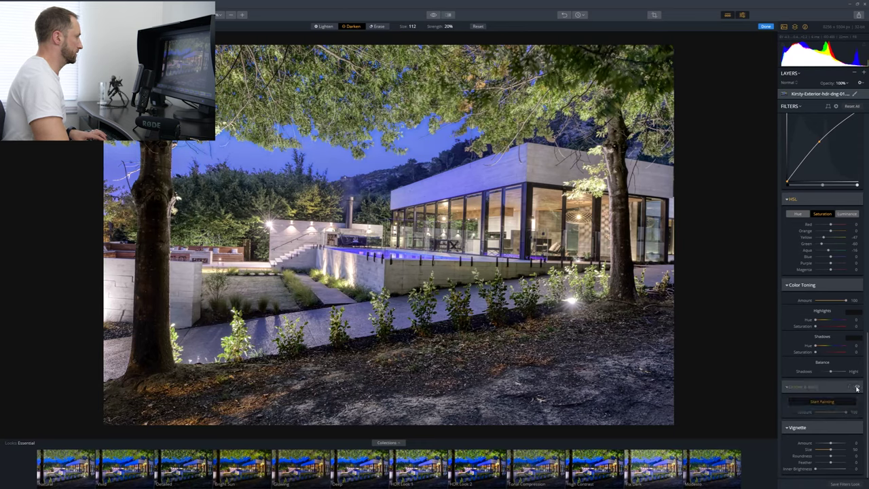
left_click(856, 387)
left_click(856, 386)
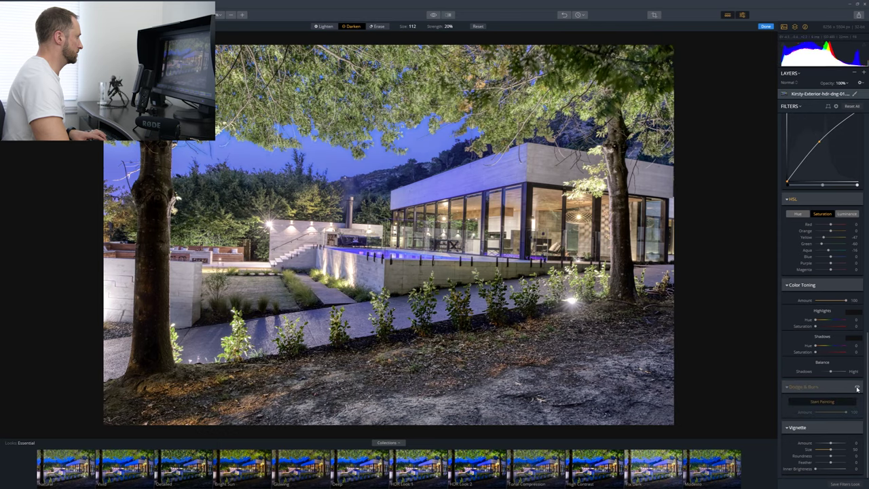
Re-enable the darkening strokes, set Vignette Amount to about -38, and finish painting.
left_click(856, 387)
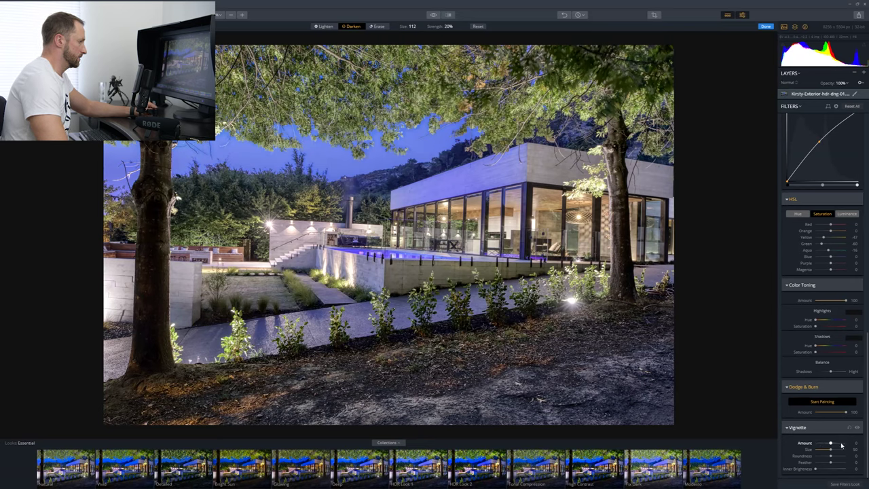
left_click_drag(831, 444, 817, 443)
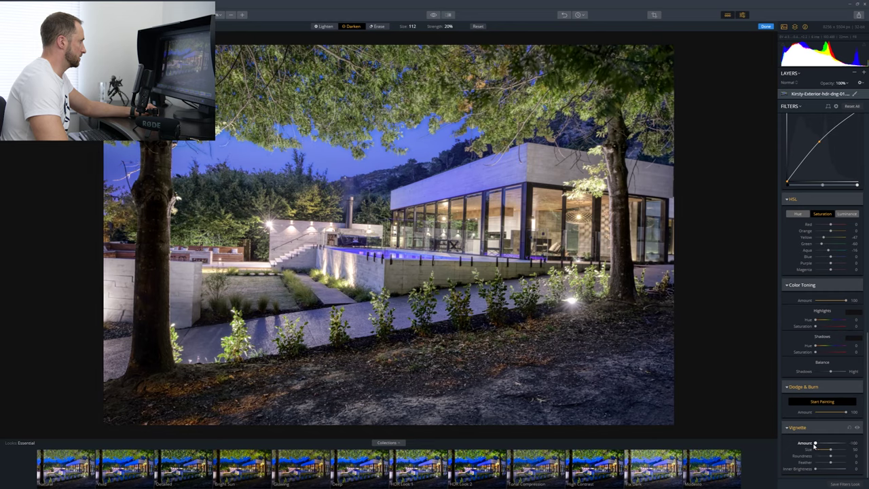
mouse_move(814, 444)
left_mouse_down()
mouse_move(834, 444)
mouse_move(822, 446)
left_mouse_up()
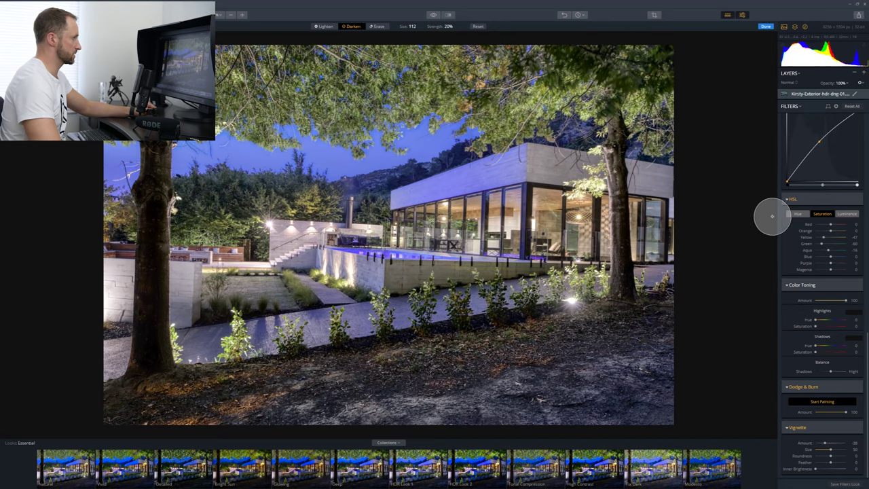
key("Return")
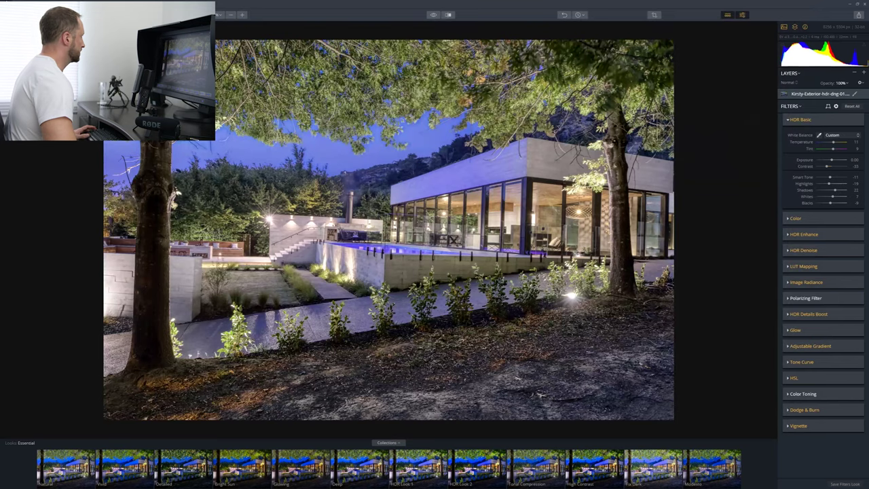
Close the house image without saving and browse to the Merino folder.
key("ctrl+w")
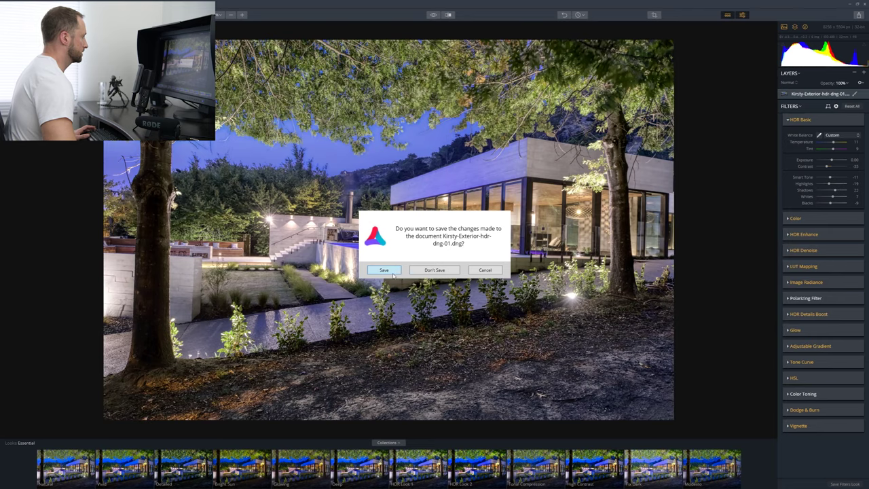
left_click(434, 270)
key("ctrl+o")
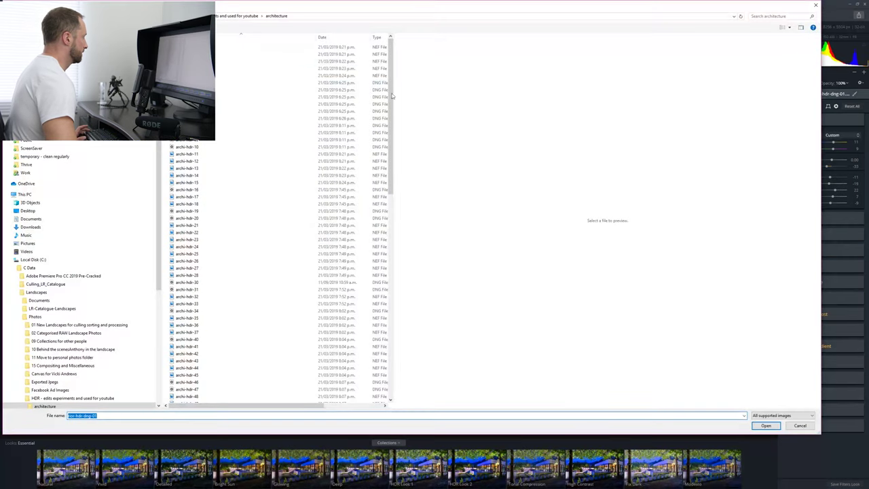
left_click(238, 15)
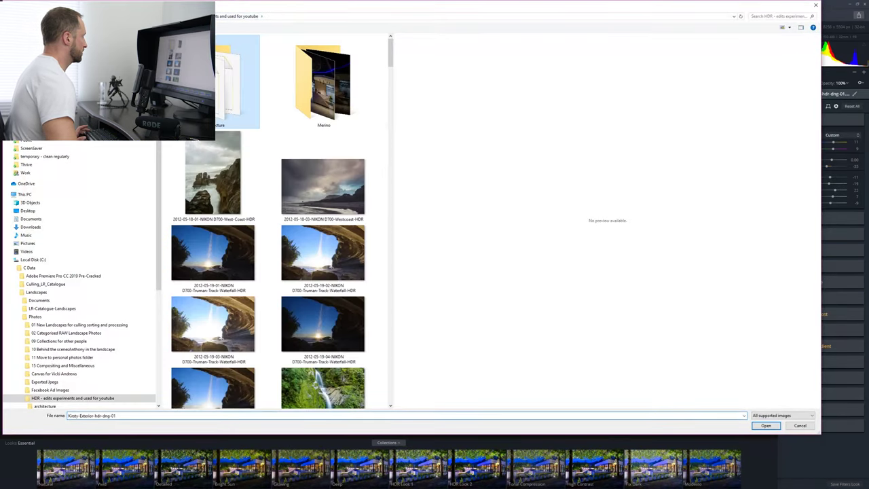
double_click(317, 86)
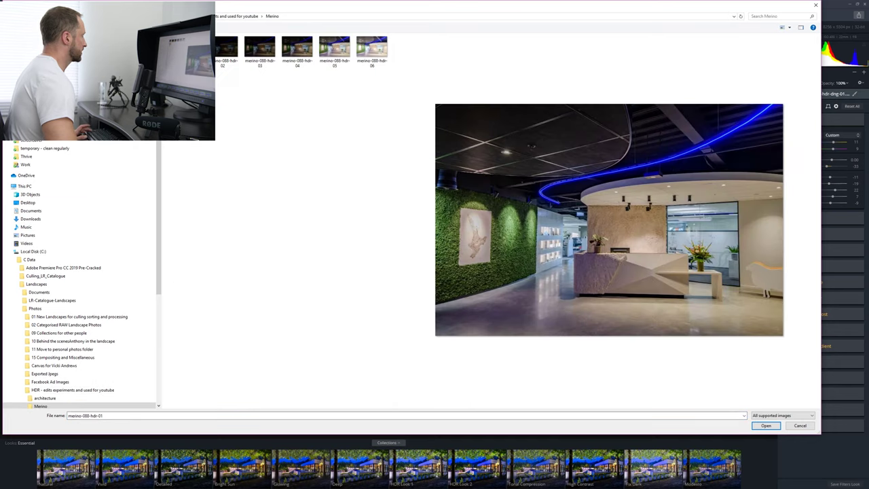
Preview the merino-088-hdr exposures, then select all seven and open them for merging.
key("ctrl+a")
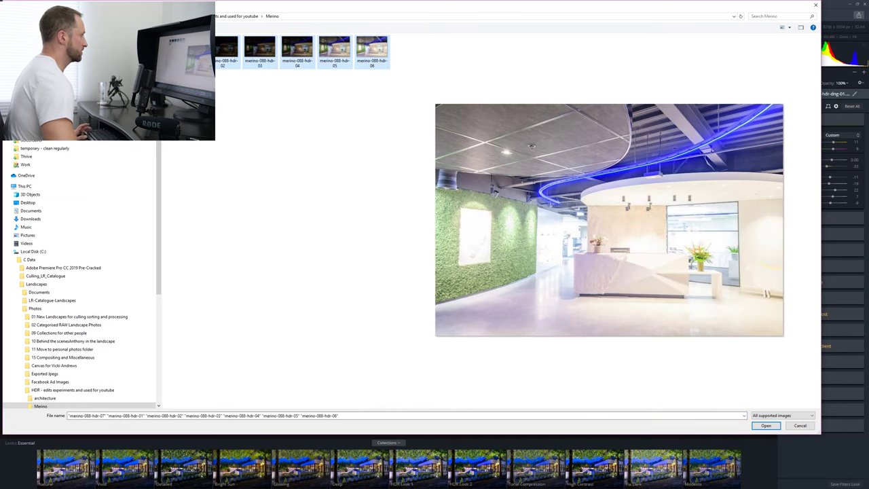
left_click(375, 52)
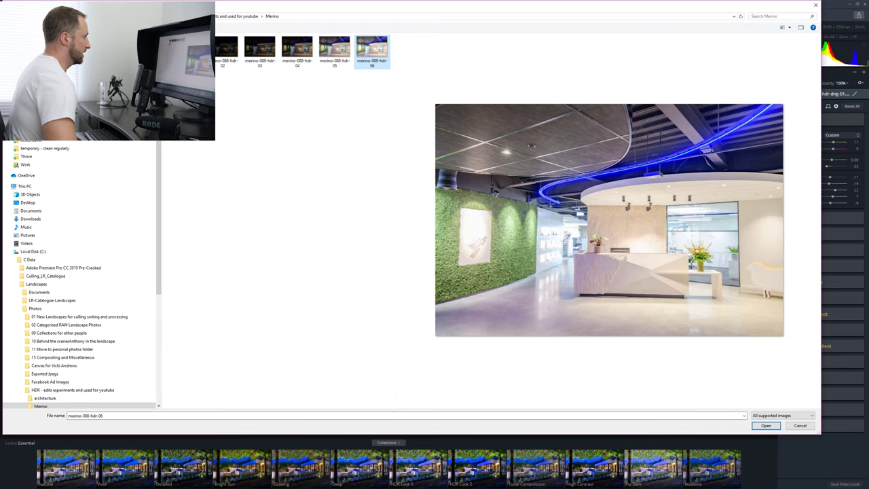
left_click(184, 51)
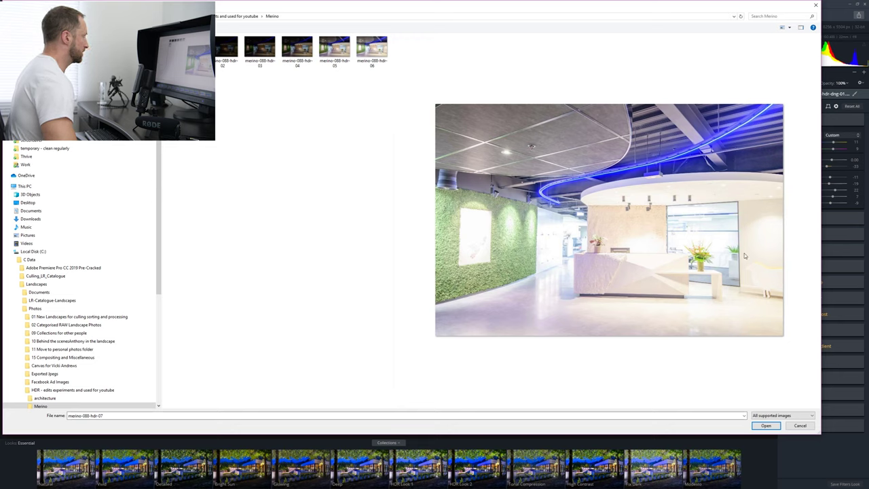
left_click(227, 49)
left_click(260, 49)
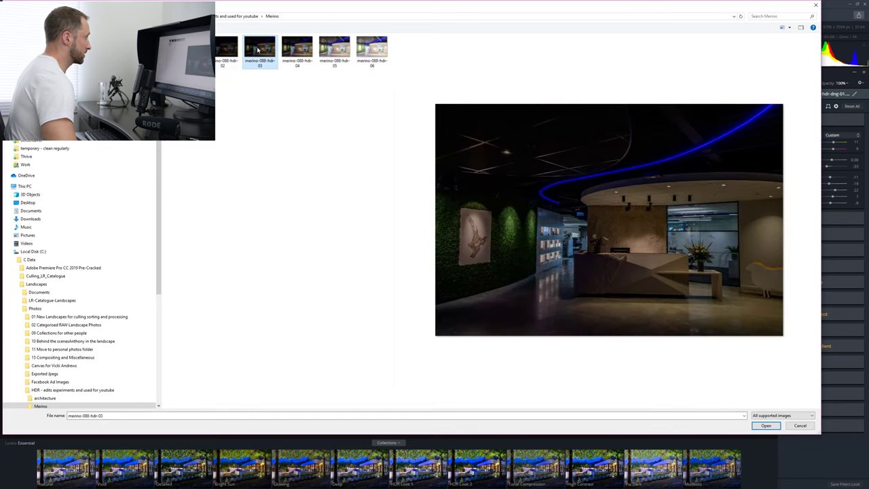
left_click(299, 53)
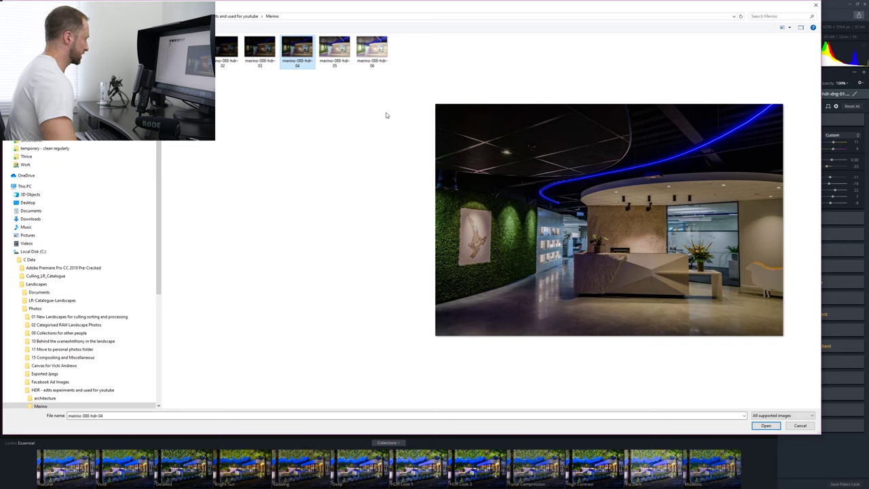
key("ctrl+a")
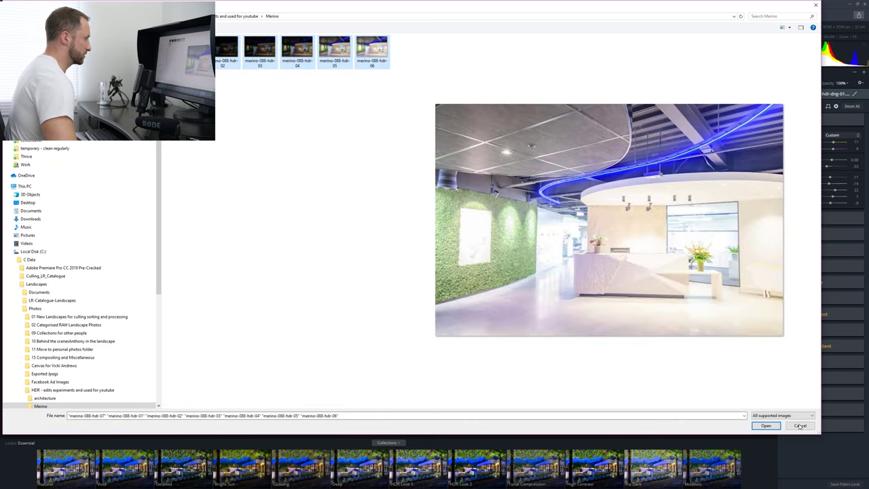
left_click(771, 426)
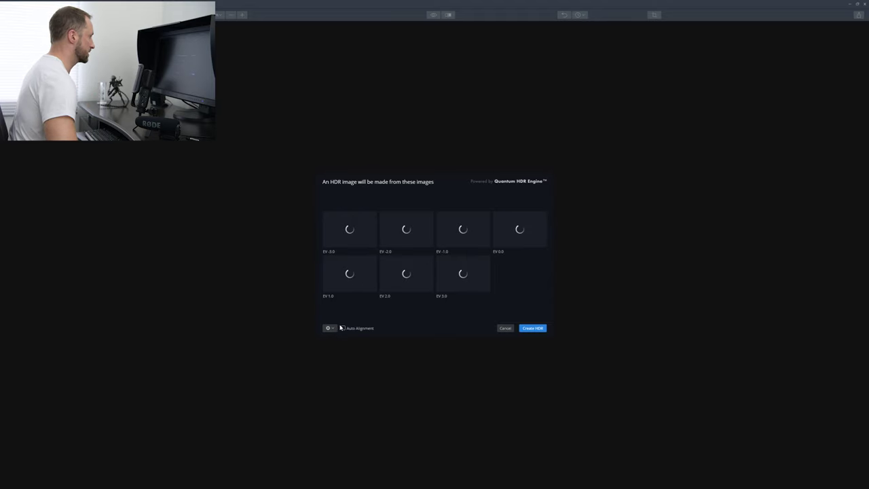
Merge the seven merino brackets into one HDR image and show the Architecture looks.
left_click(533, 328)
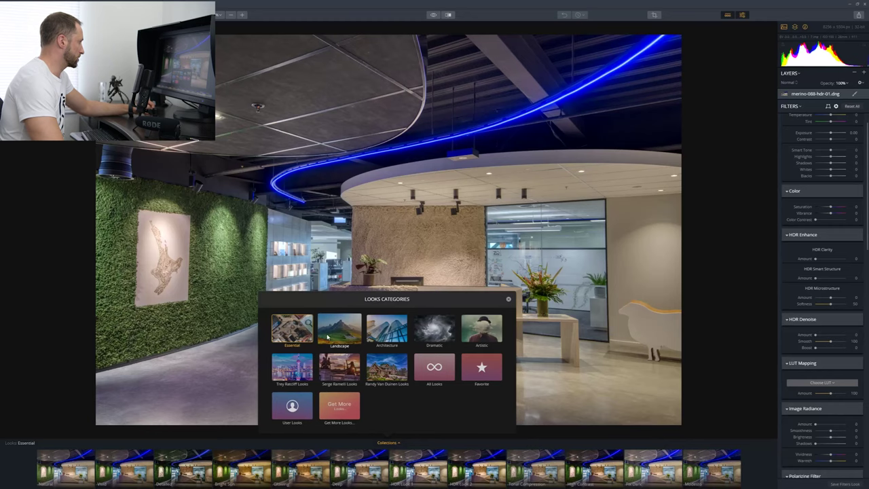
left_click(386, 329)
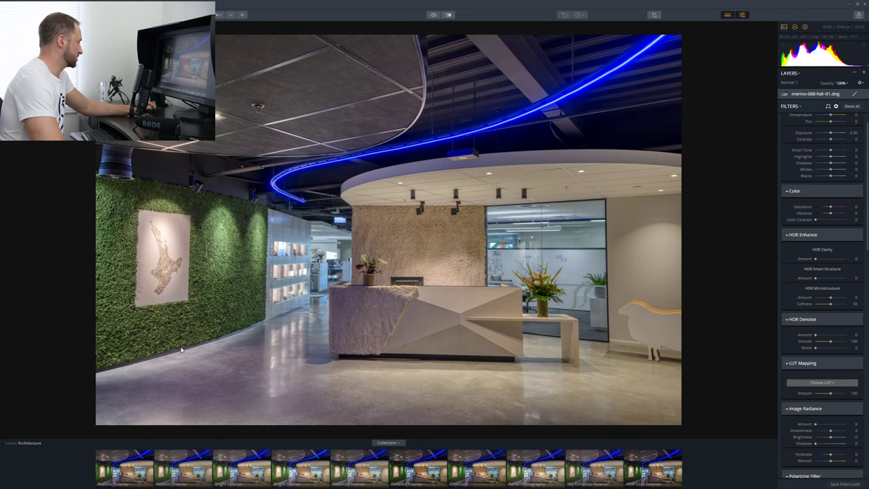
Apply the Architecture collection's Bright Interior look at 100 to the reception image.
left_click(311, 468)
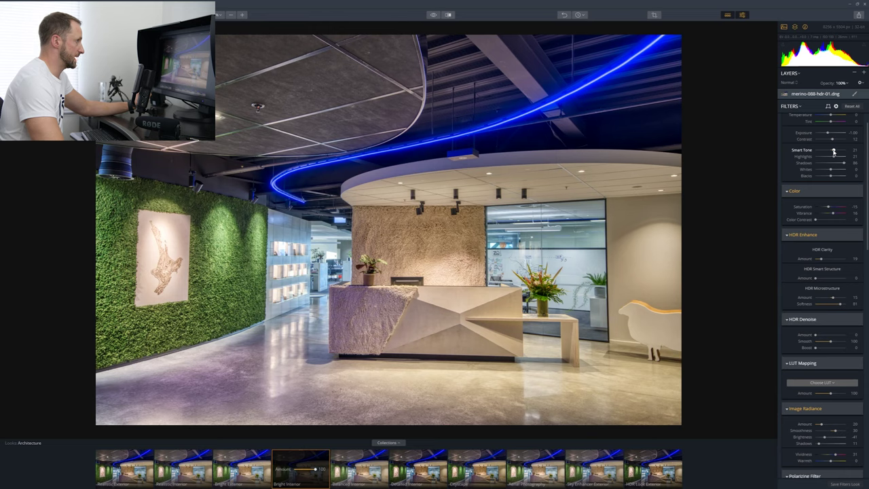
Ease Smart Tone down slightly and set Highlights to about -13.
left_click_drag(833, 152, 831, 153)
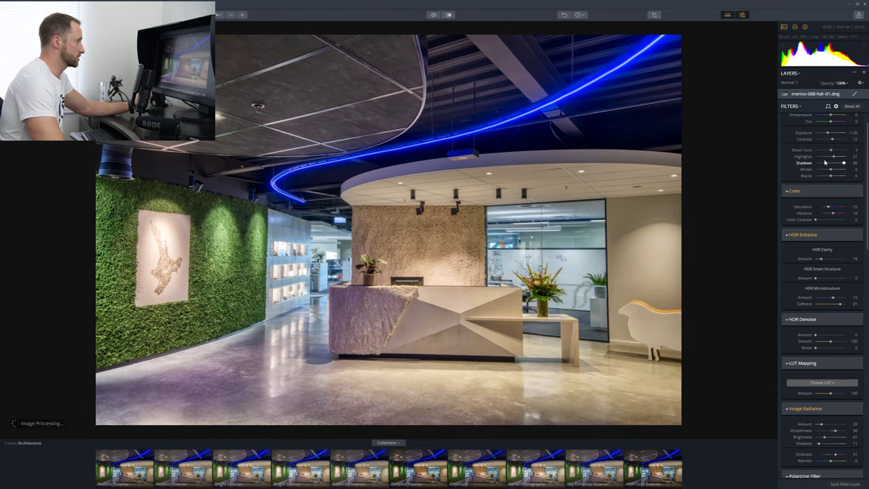
left_click_drag(825, 158, 835, 173)
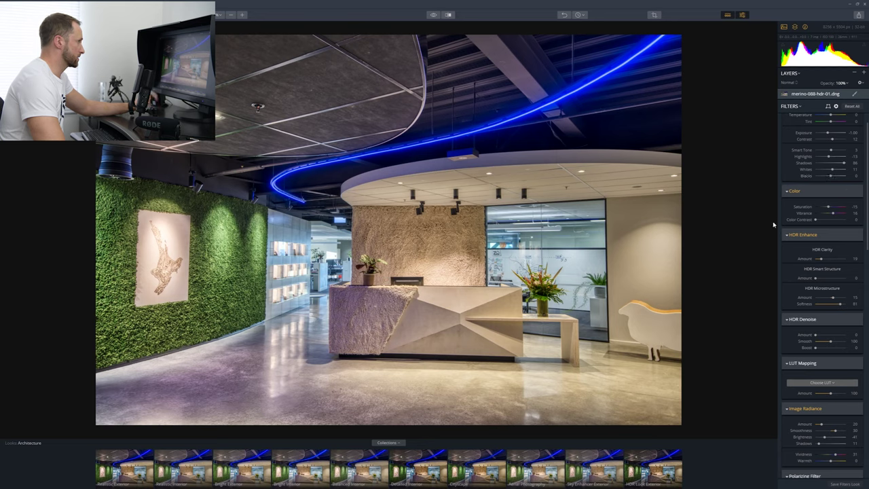
Lower Vibrance slightly and set HDR Clarity Amount to about 12.
left_click_drag(834, 214, 832, 214)
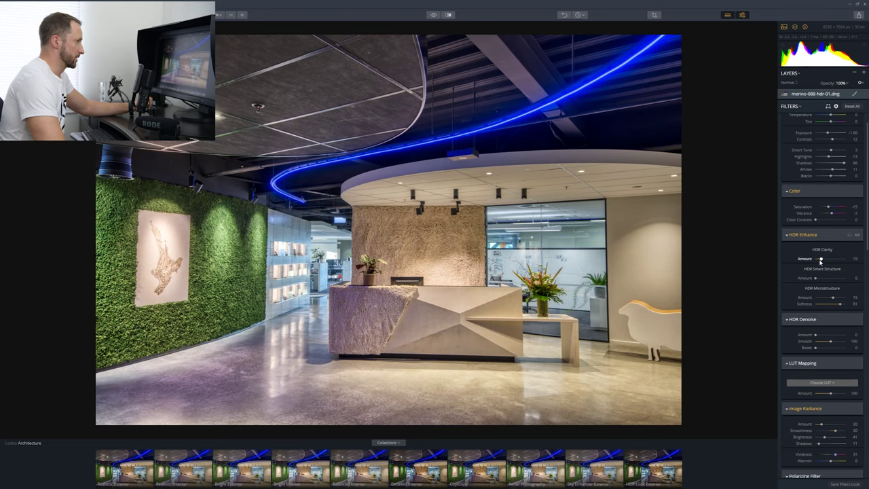
left_click_drag(821, 261, 787, 266)
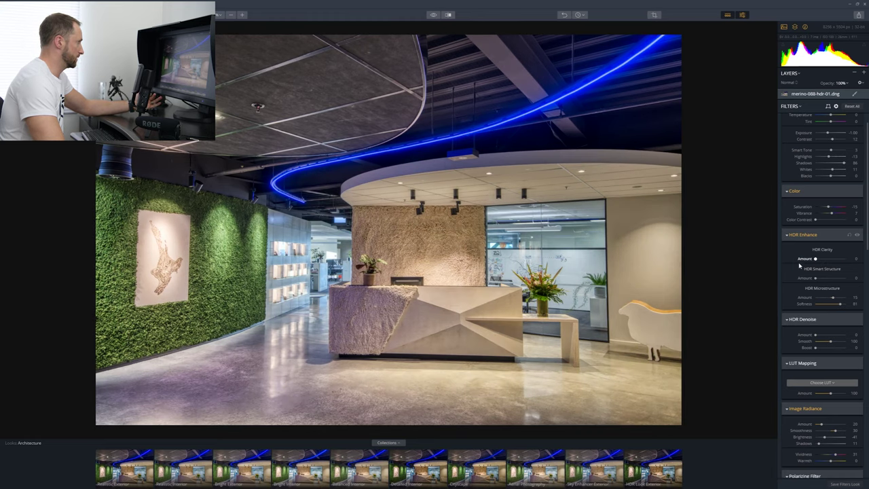
left_click_drag(818, 261, 819, 264)
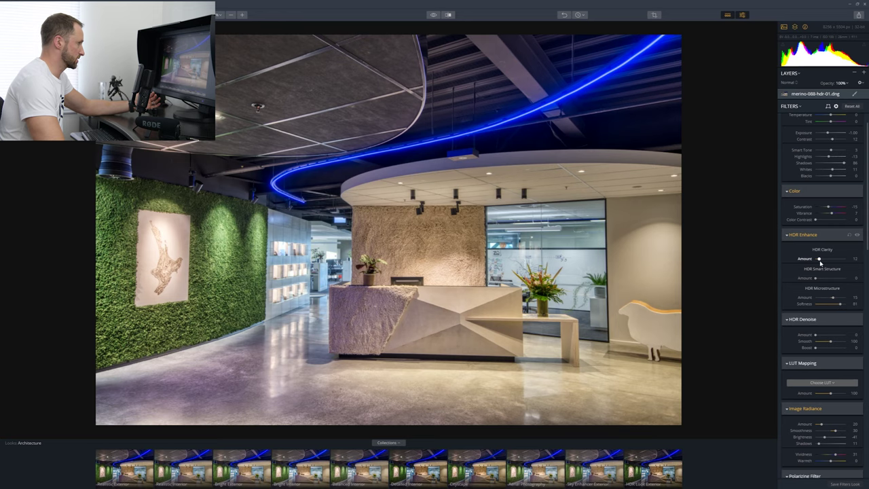
Reduce Image Radiance Amount to 22 and raise its Shadows to 40.
scroll(831, 353, "down", 3)
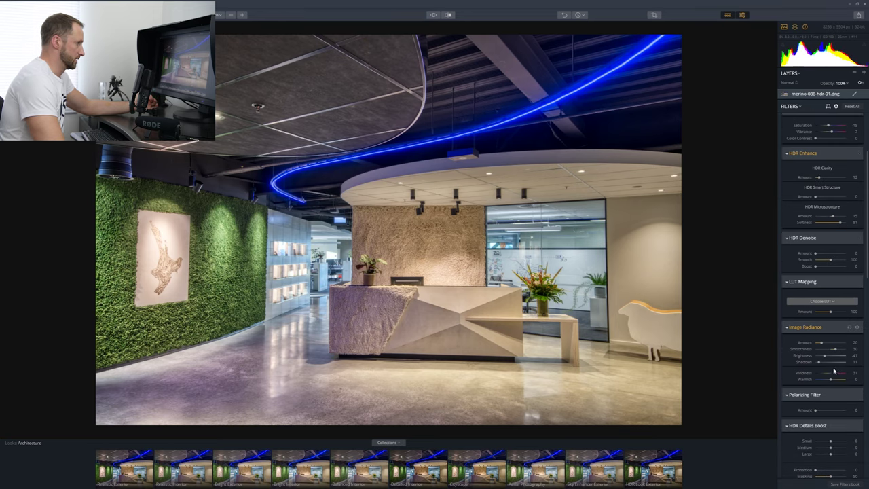
scroll(833, 371, "down", 3)
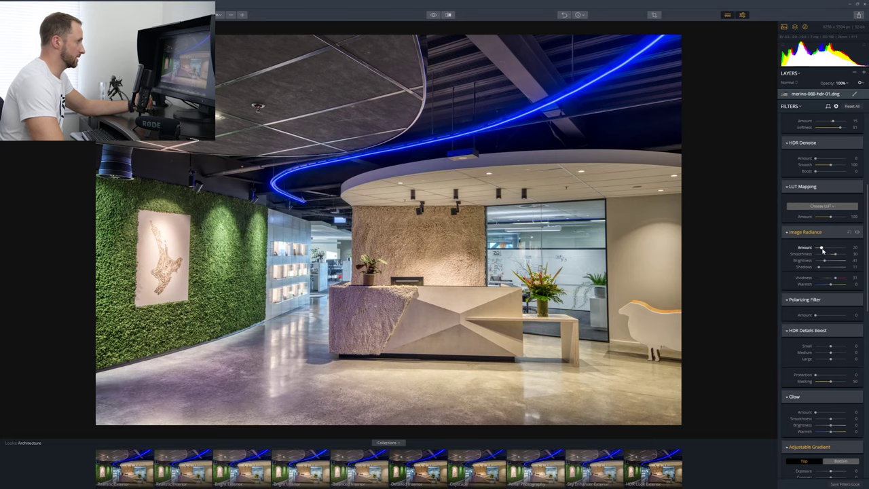
mouse_move(821, 248)
left_mouse_down()
mouse_move(849, 250)
mouse_move(800, 259)
mouse_move(817, 260)
left_mouse_up()
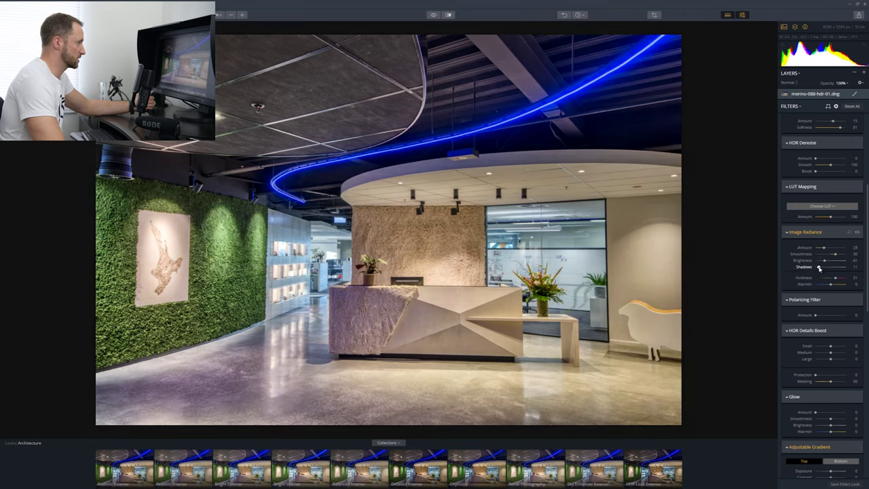
left_click_drag(818, 268, 821, 249)
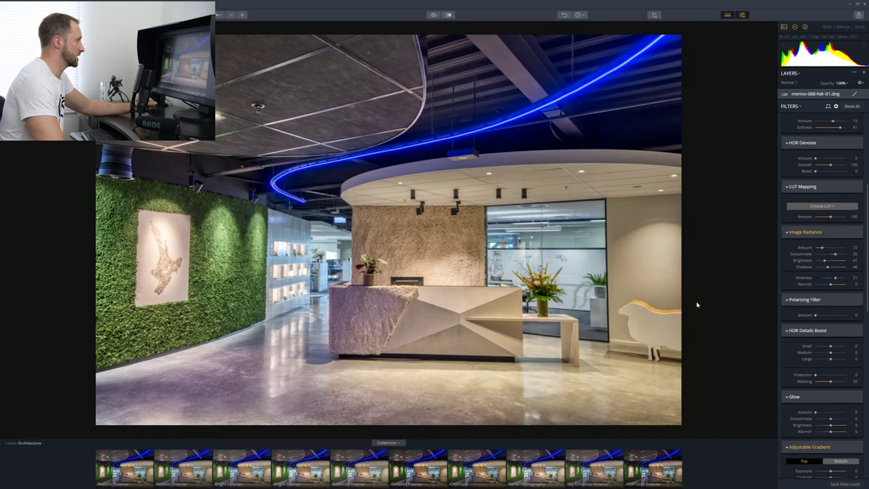
scroll(814, 326, "down", 4)
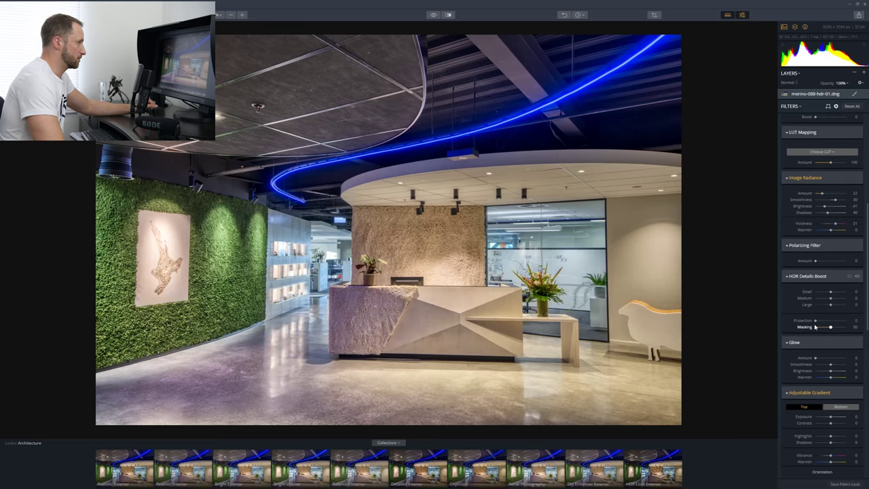
Set HDR Details Boost to Small 7, Medium 9, Large 11, toggling it to compare.
scroll(796, 307, "down", 1)
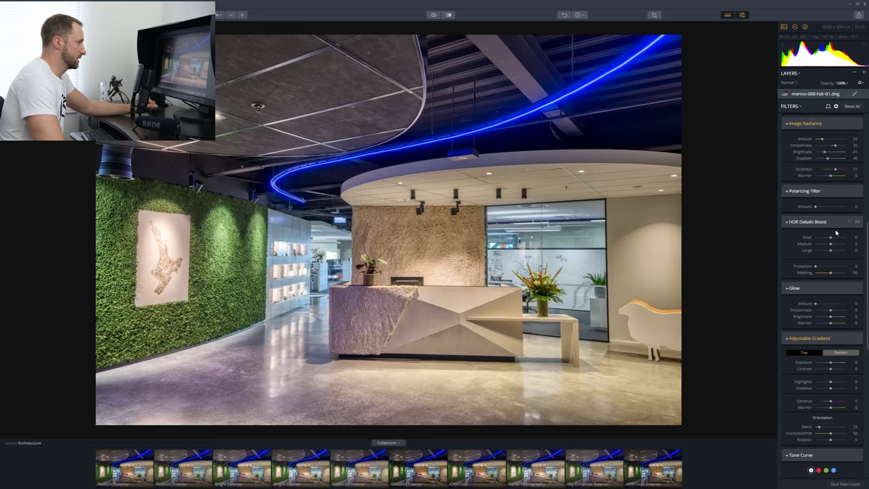
left_click_drag(831, 238, 833, 238)
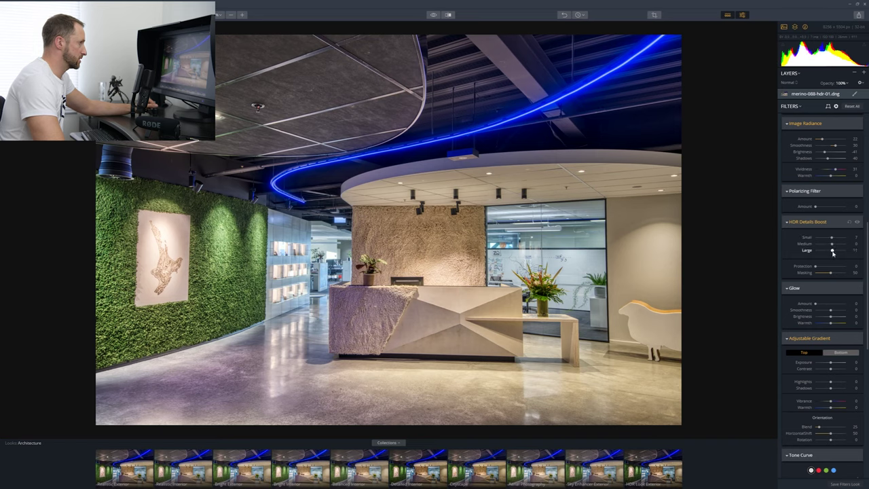
left_click(857, 222)
left_click(857, 222)
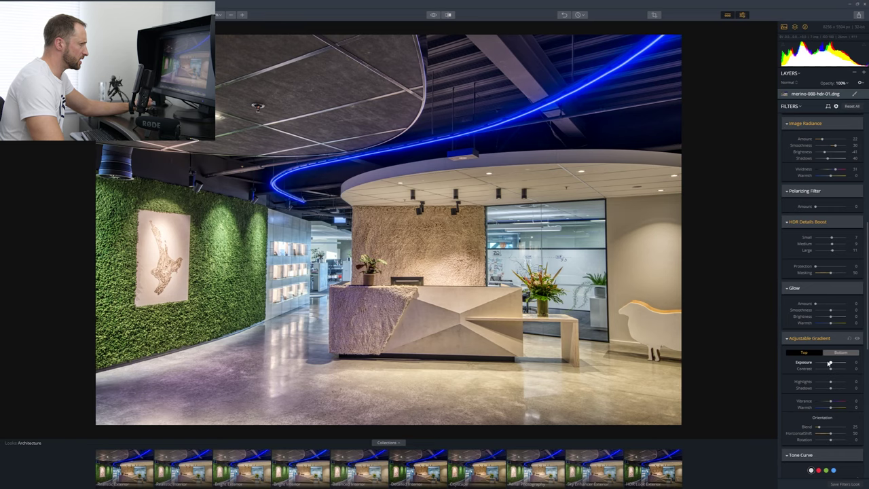
scroll(824, 352, "down", 3)
Raise the Tone Curve with added points and a lifted shadow end, then collapse it.
scroll(824, 351, "down", 3)
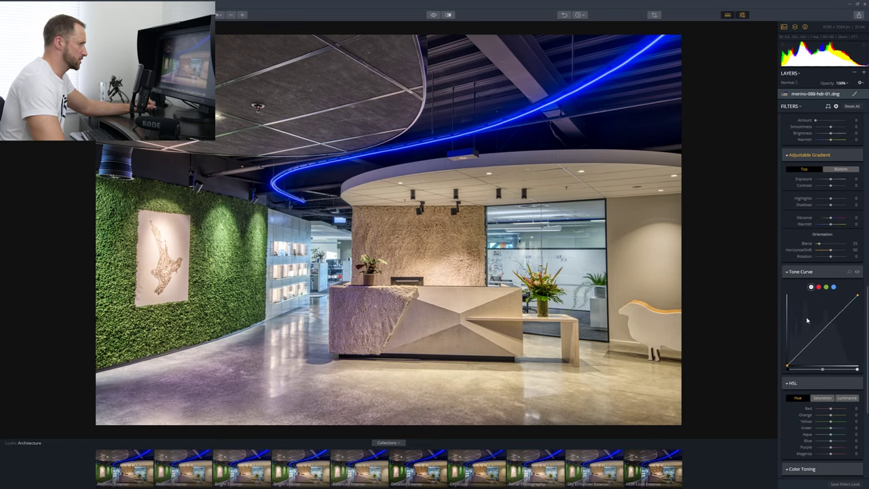
left_click_drag(826, 331, 821, 331)
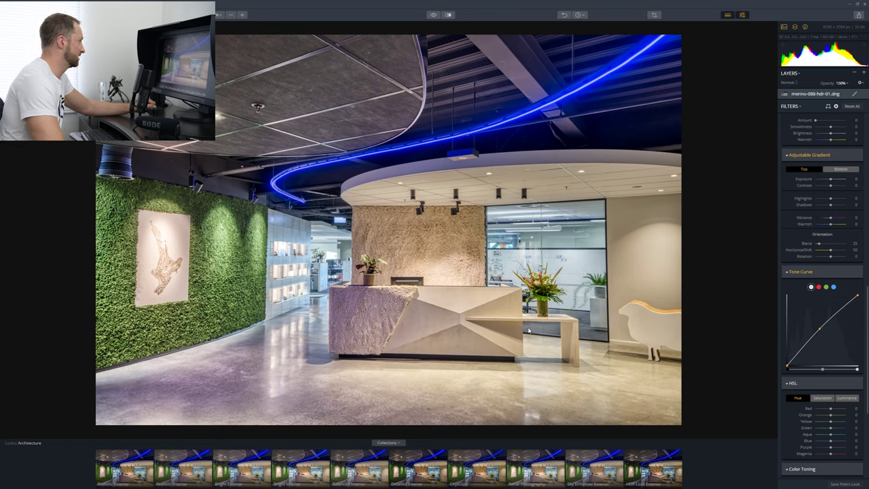
left_click(831, 315)
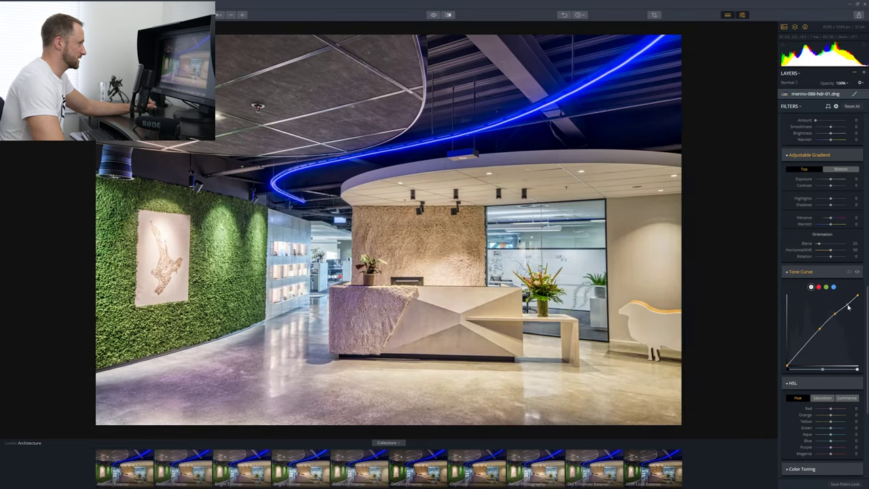
left_click(849, 303)
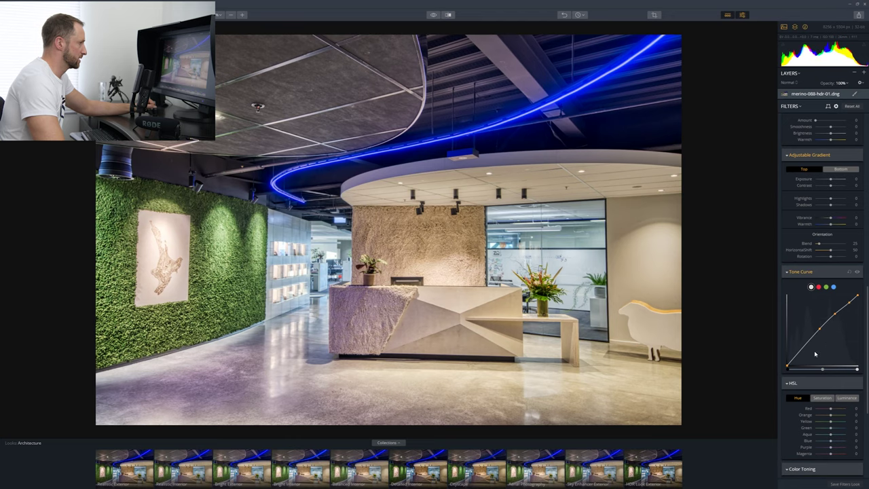
mouse_move(797, 355)
left_mouse_down()
mouse_move(789, 349)
mouse_move(796, 357)
left_mouse_up()
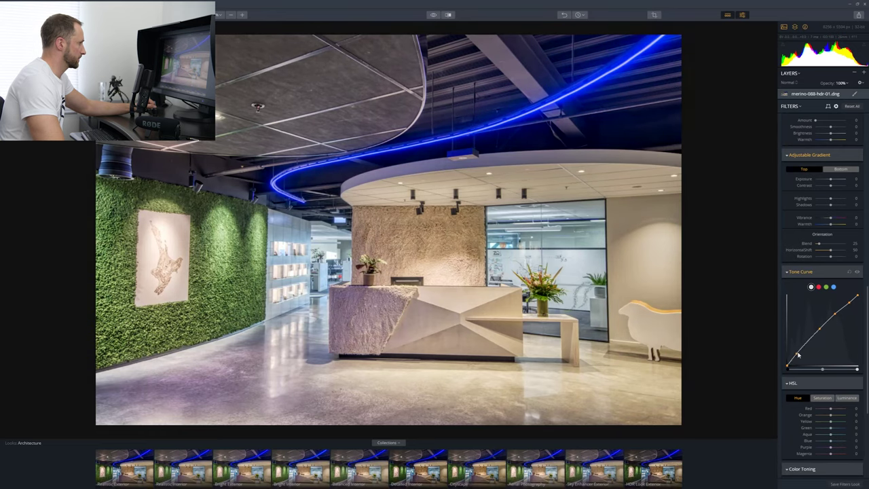
left_click_drag(798, 355, 799, 350)
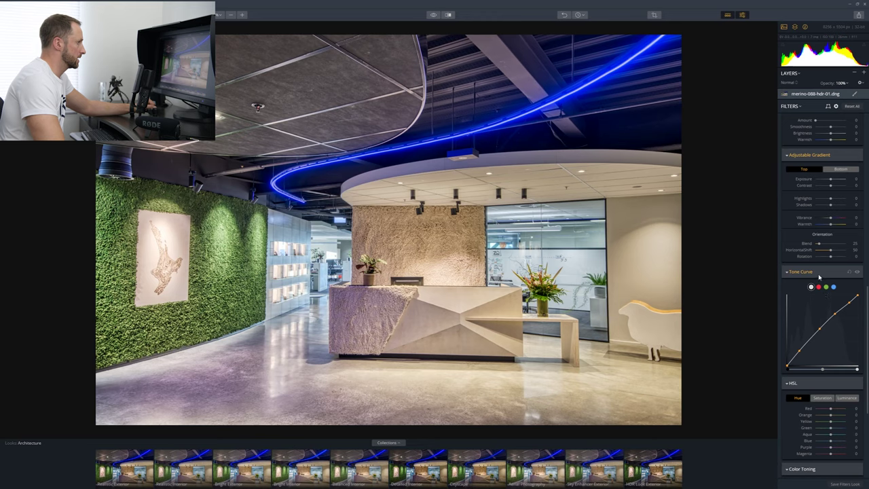
left_click(857, 274)
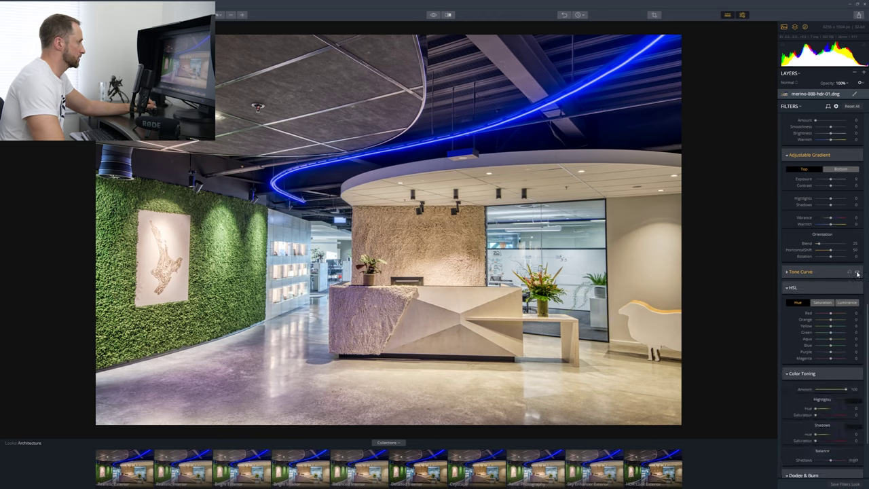
left_click(859, 272)
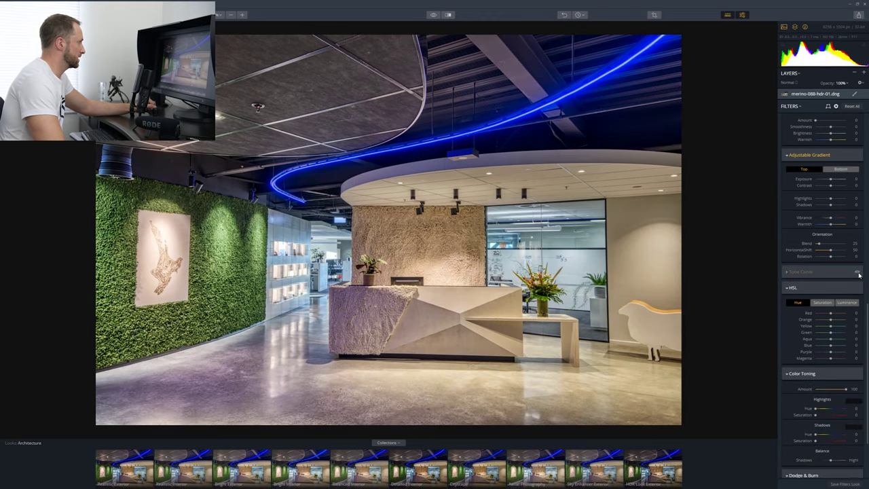
left_click(858, 273)
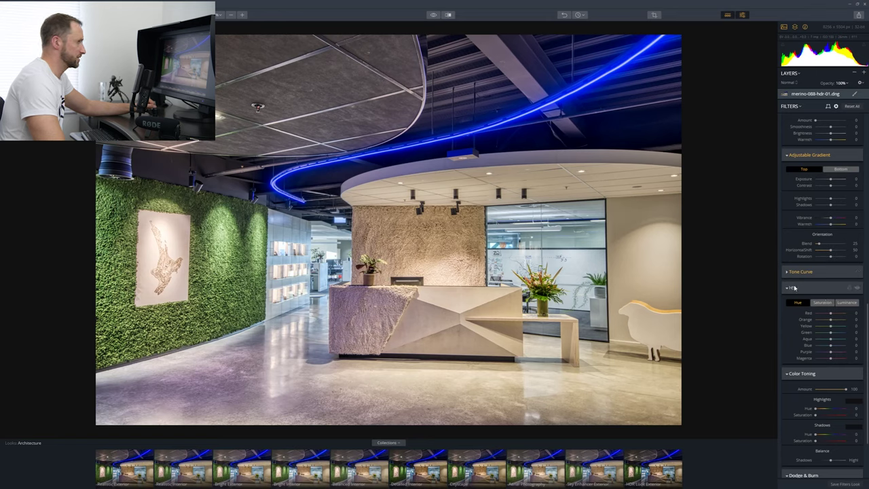
scroll(817, 366, "down", 3)
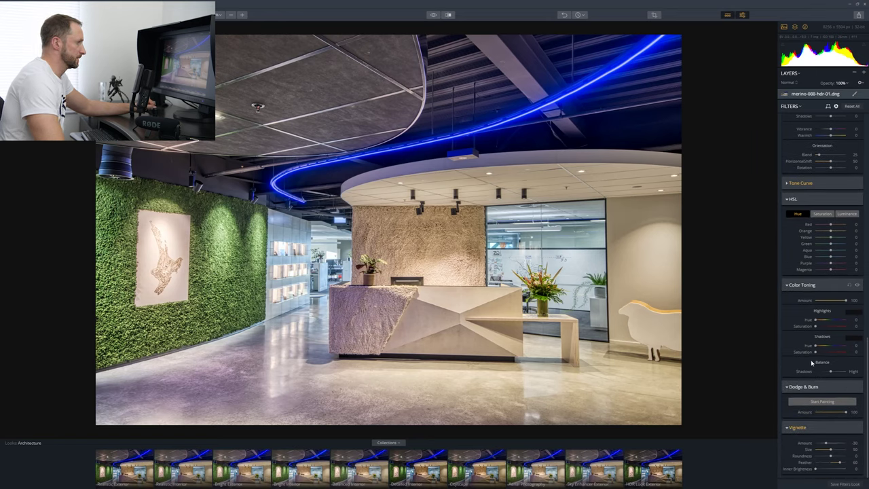